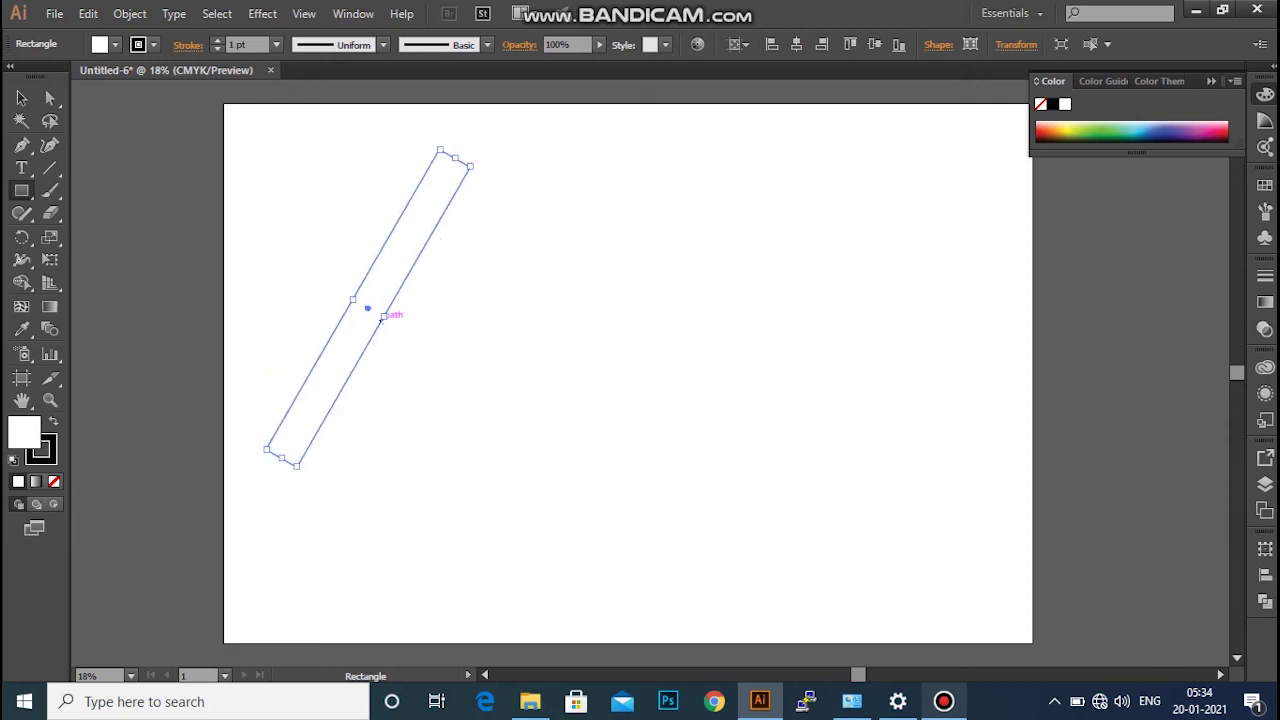
Narrow the slanted bar slightly, remove its stroke and fill it red C40000.
left_click_drag(384, 315, 440, 330)
left_click(54, 481)
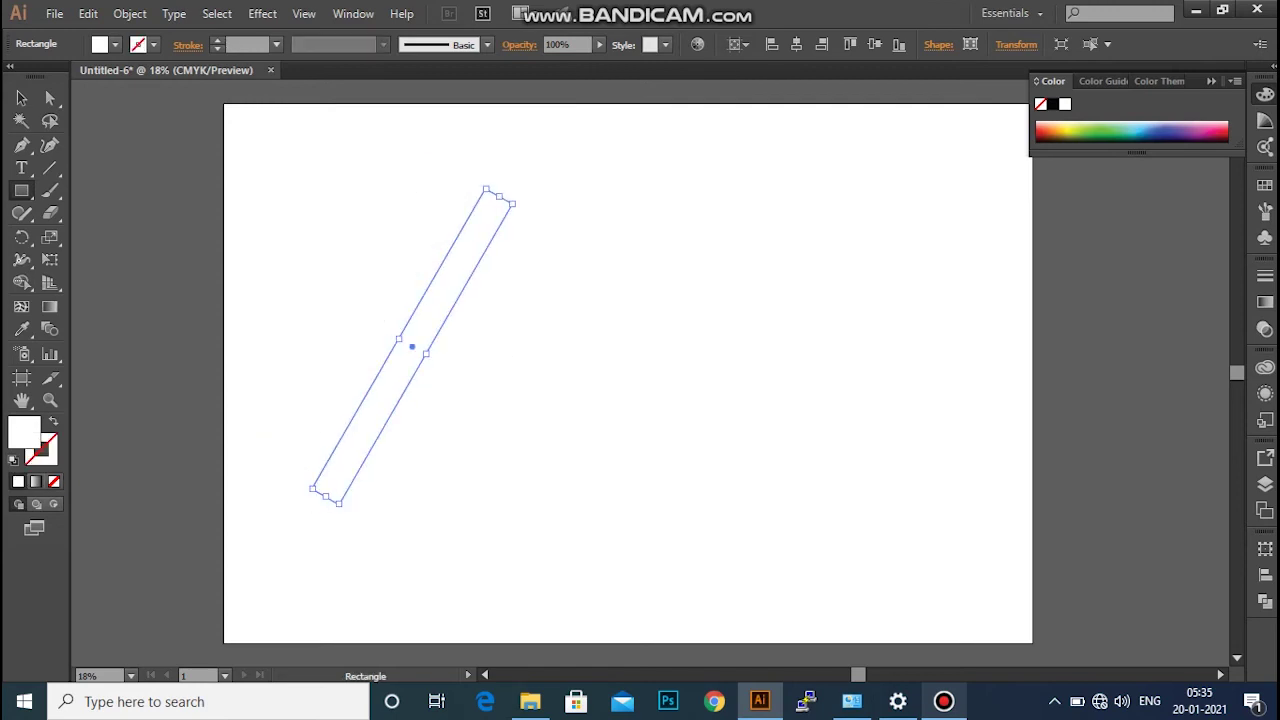
double_click(24, 432)
left_click(395, 346)
key("Return")
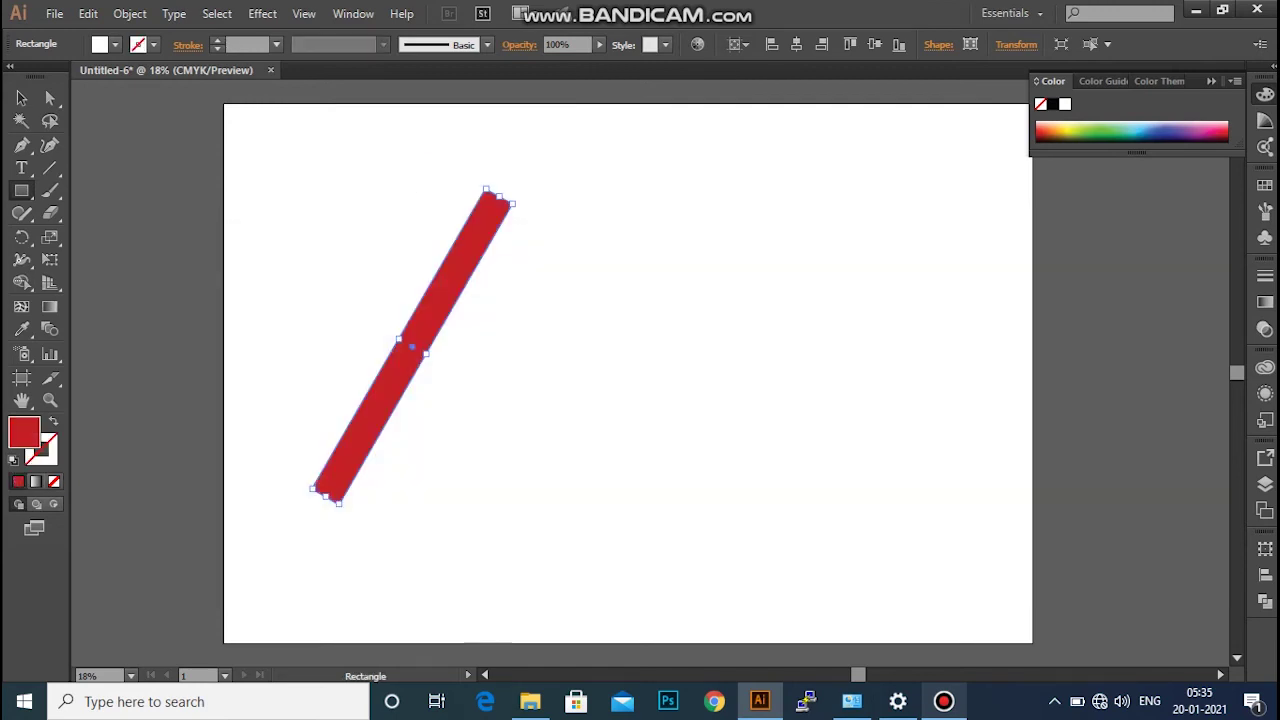
Duplicate the red bar and rotate the middle copy to stand upright.
mouse_move(412, 346)
left_mouse_down()
mouse_move(662, 422)
mouse_move(923, 457)
left_mouse_up()
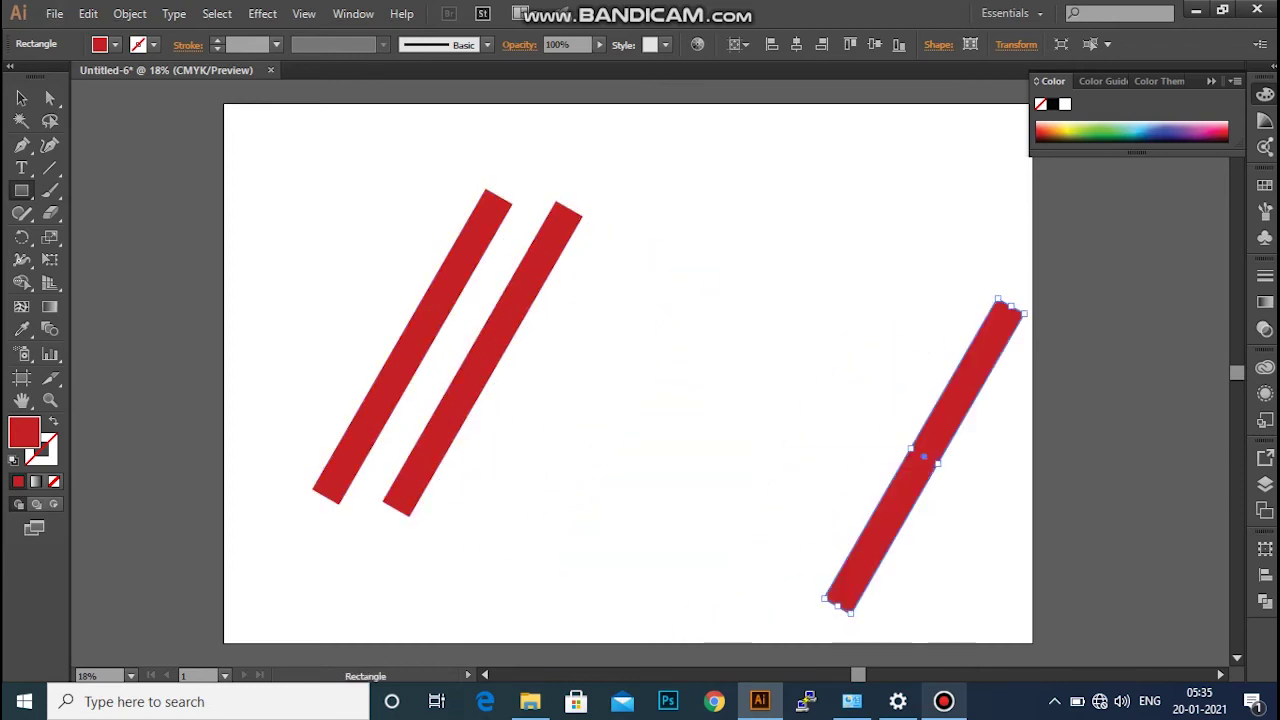
left_click(476, 263)
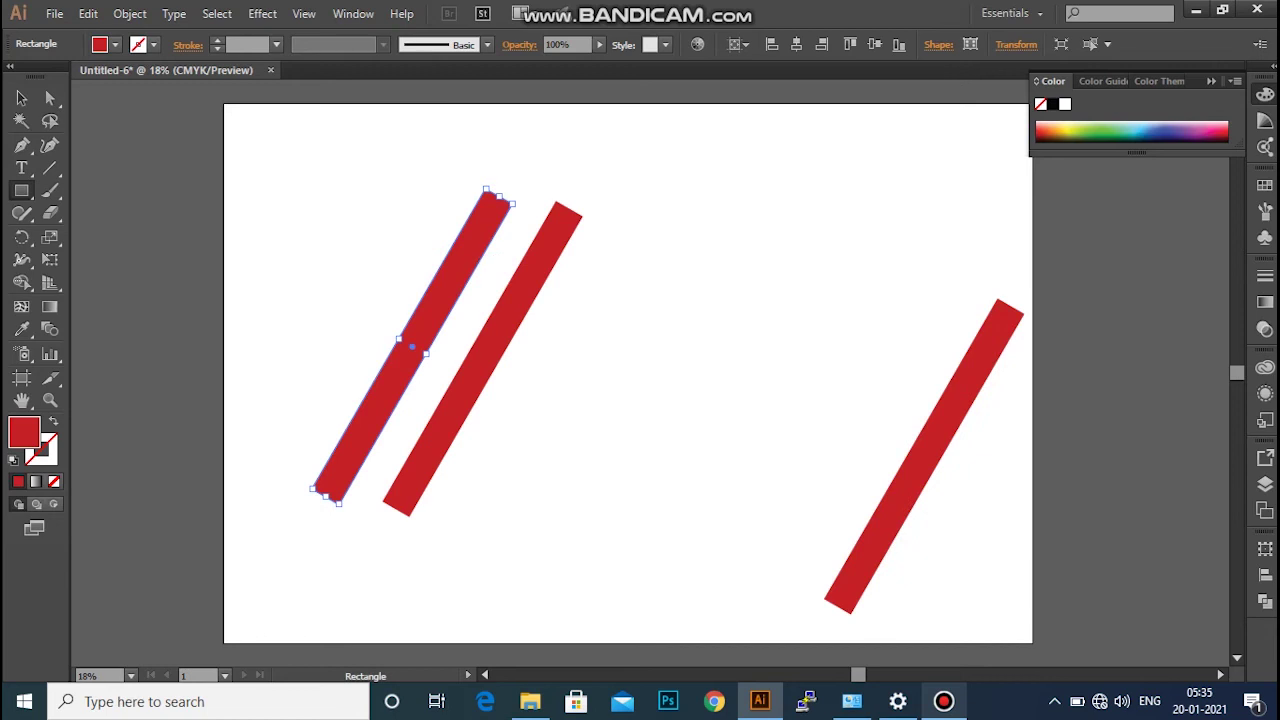
left_click(482, 359)
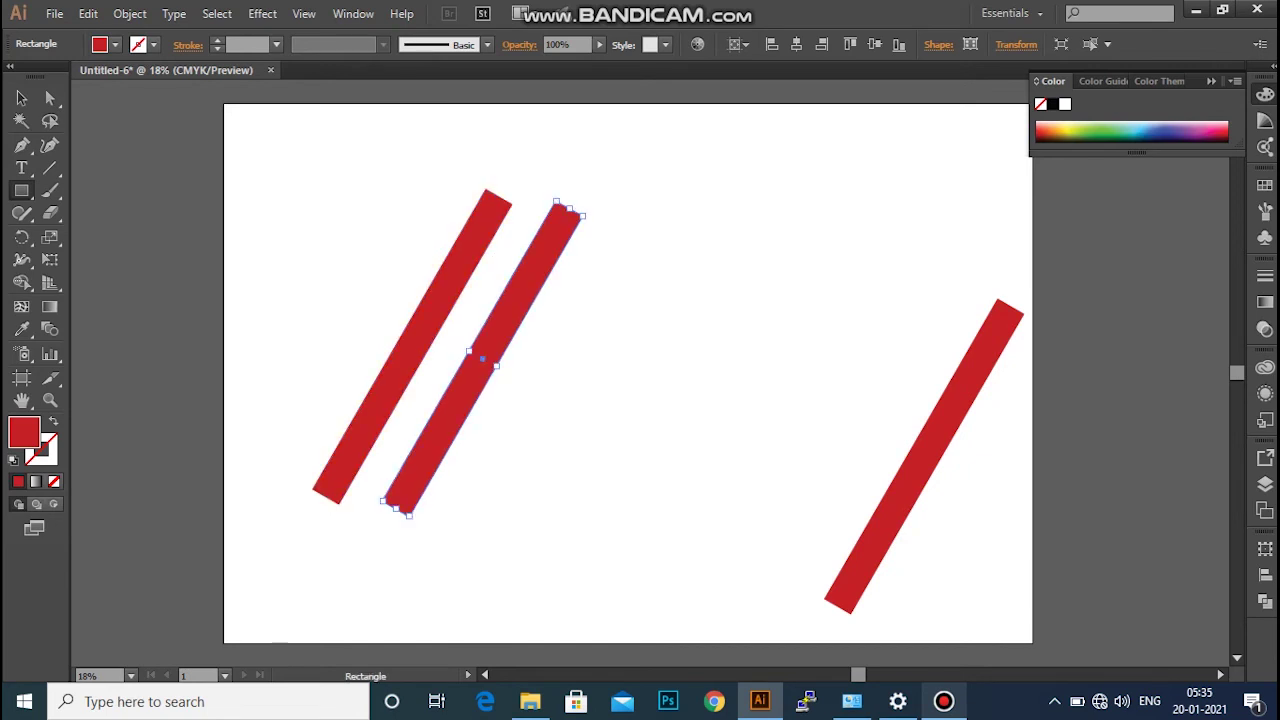
left_click_drag(412, 528, 490, 514)
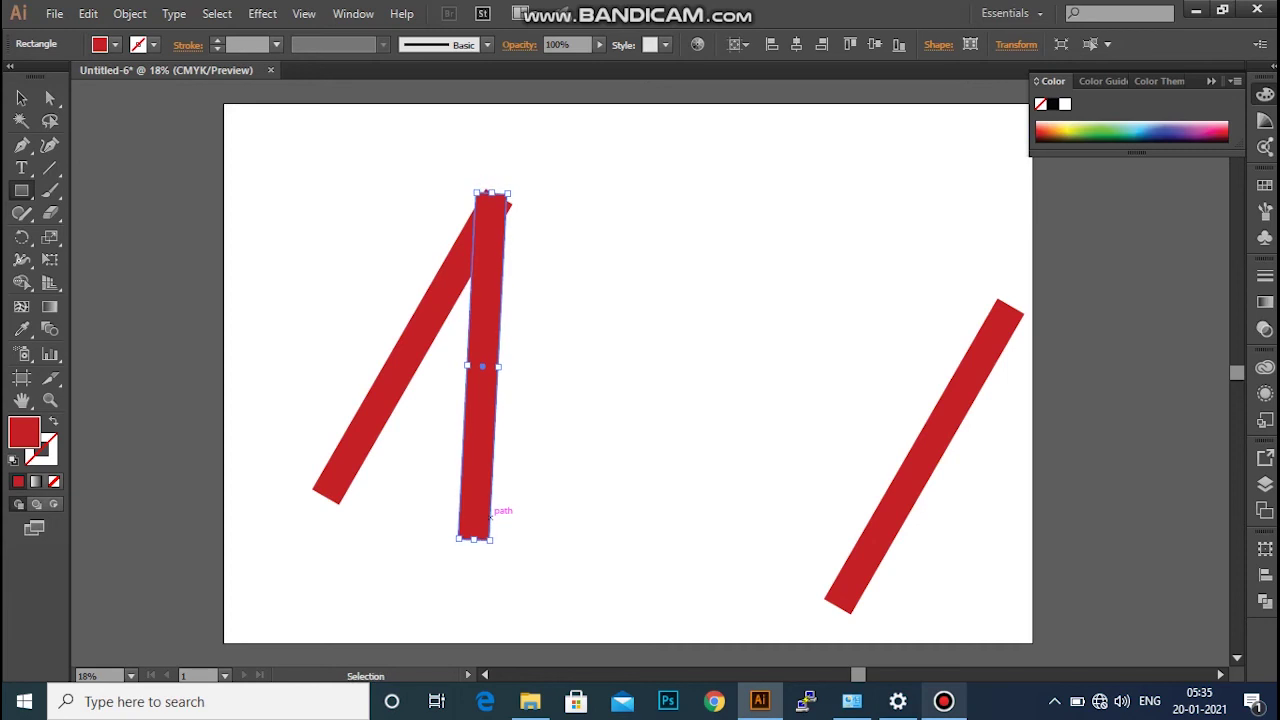
left_click_drag(488, 512, 465, 493)
Show the rulers and place a horizontal guide at the upright bar's base.
key("ctrl+shift+a")
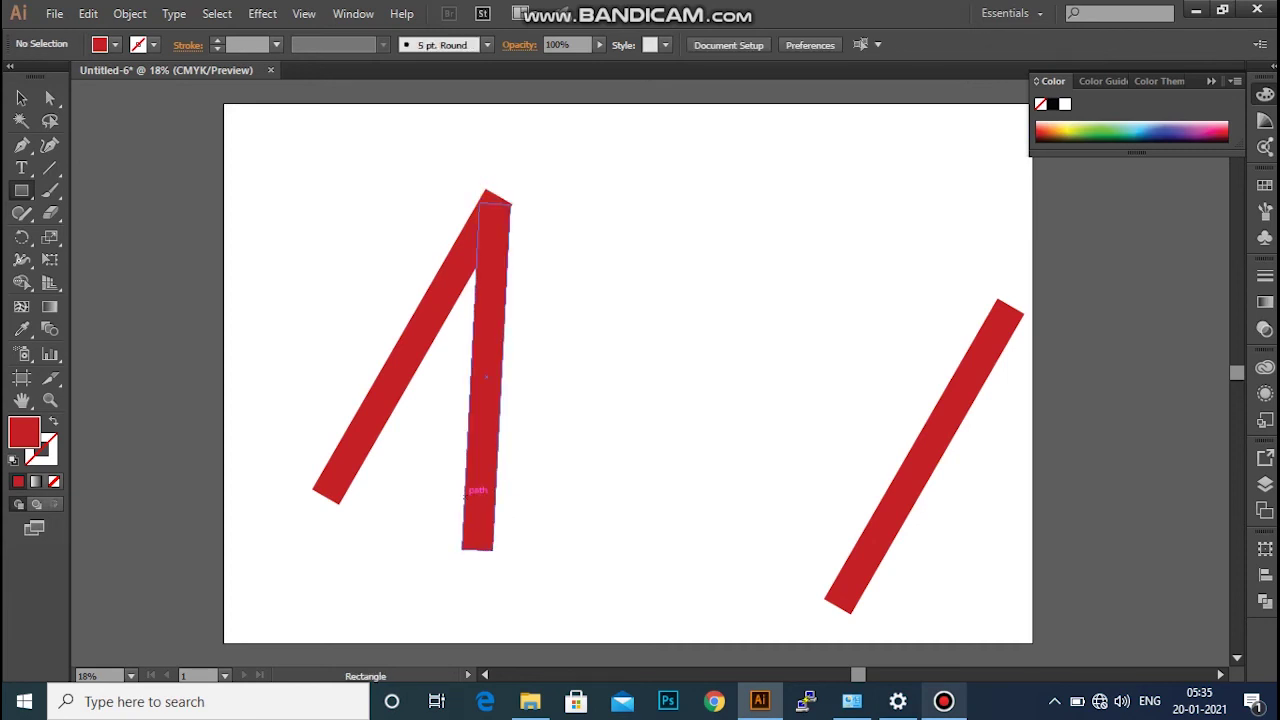
key("ctrl+r")
left_click_drag(470, 88, 470, 550)
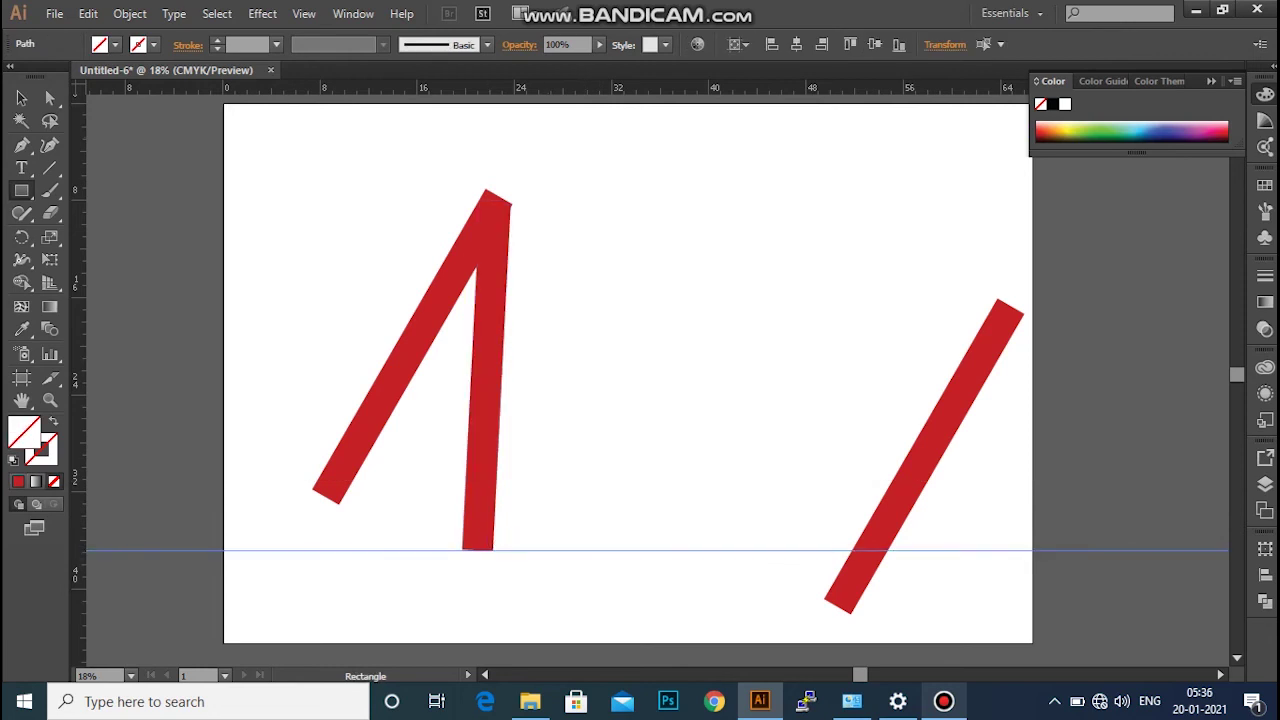
Replace the upright bar with a vertical copy of the right bar under the slanted bar's top.
key("Delete")
left_click(924, 456)
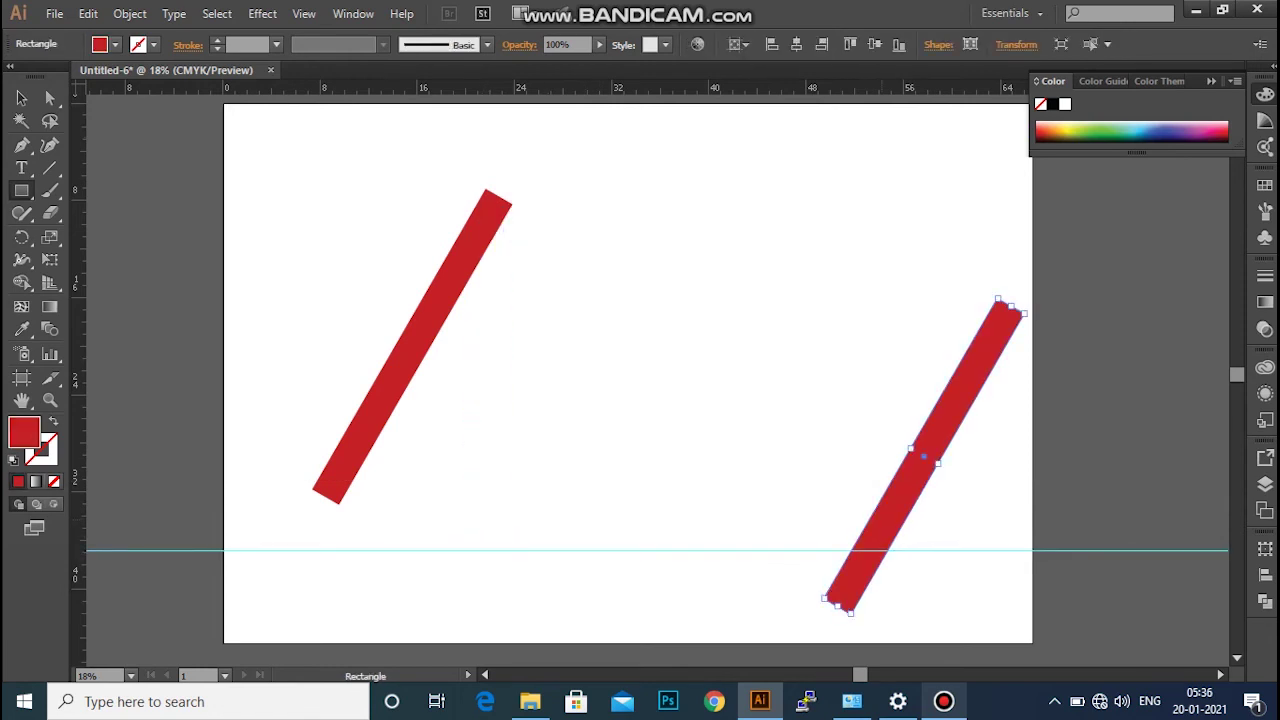
left_click_drag(924, 456, 519, 348)
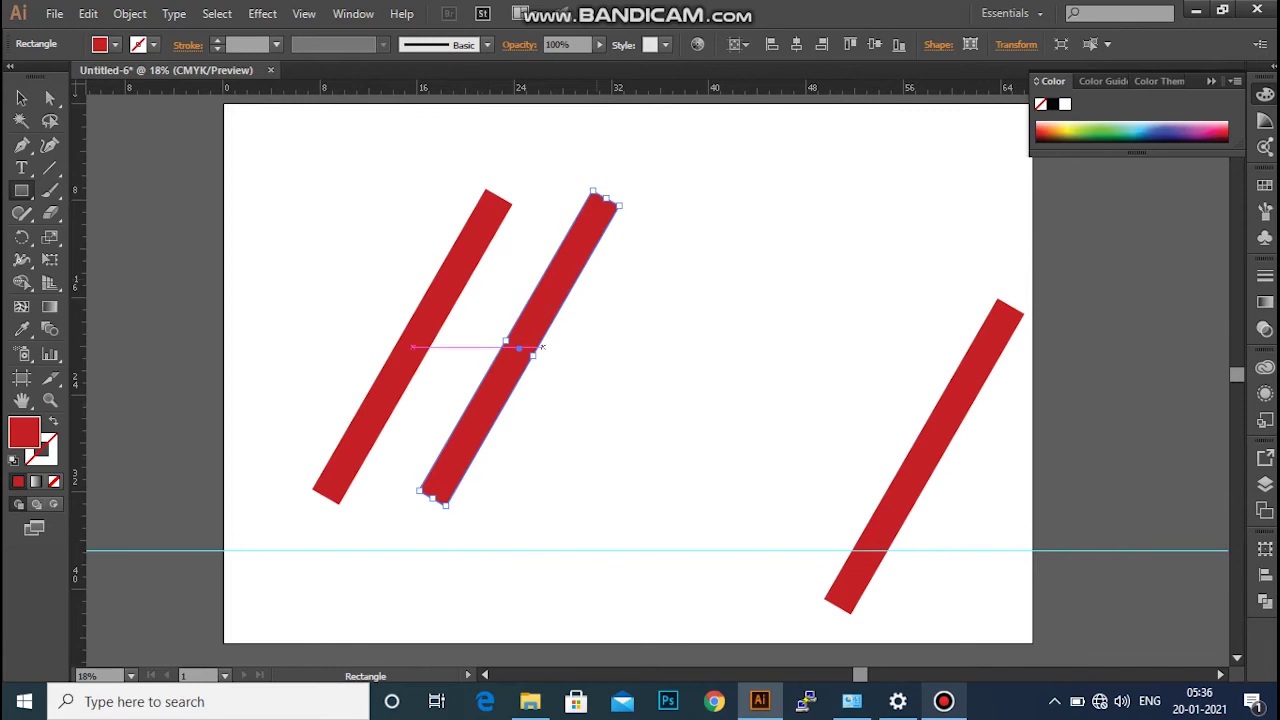
left_click_drag(618, 200, 535, 172)
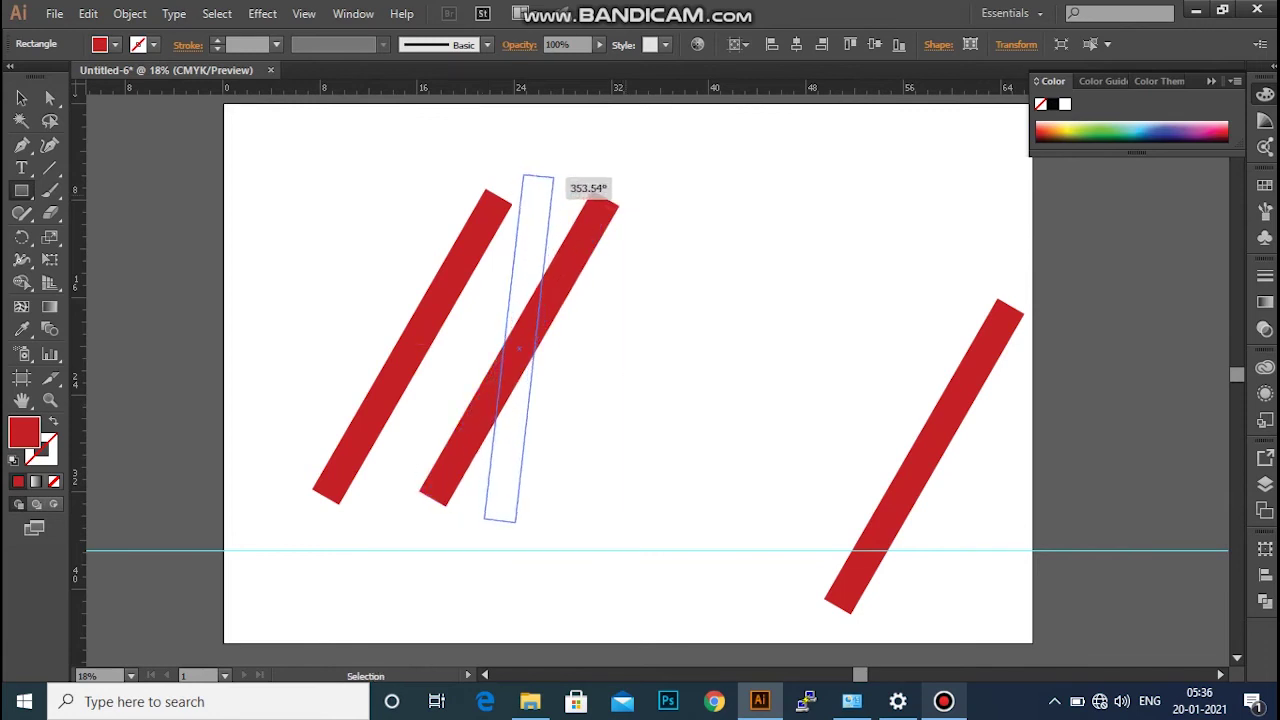
left_click_drag(522, 250, 496, 282)
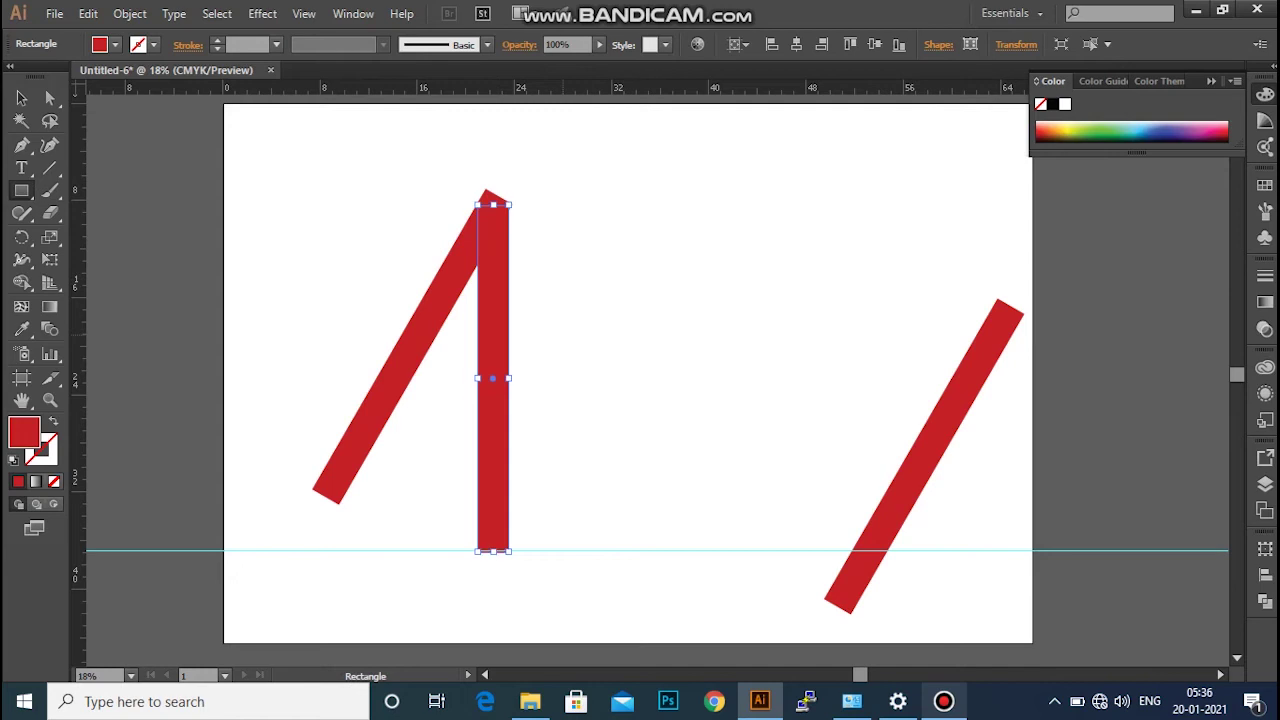
Check the bars' alignment by selecting the vertical and slanted bars in turn.
left_click(357, 486)
left_click(493, 400)
left_click(360, 520)
left_click(330, 485)
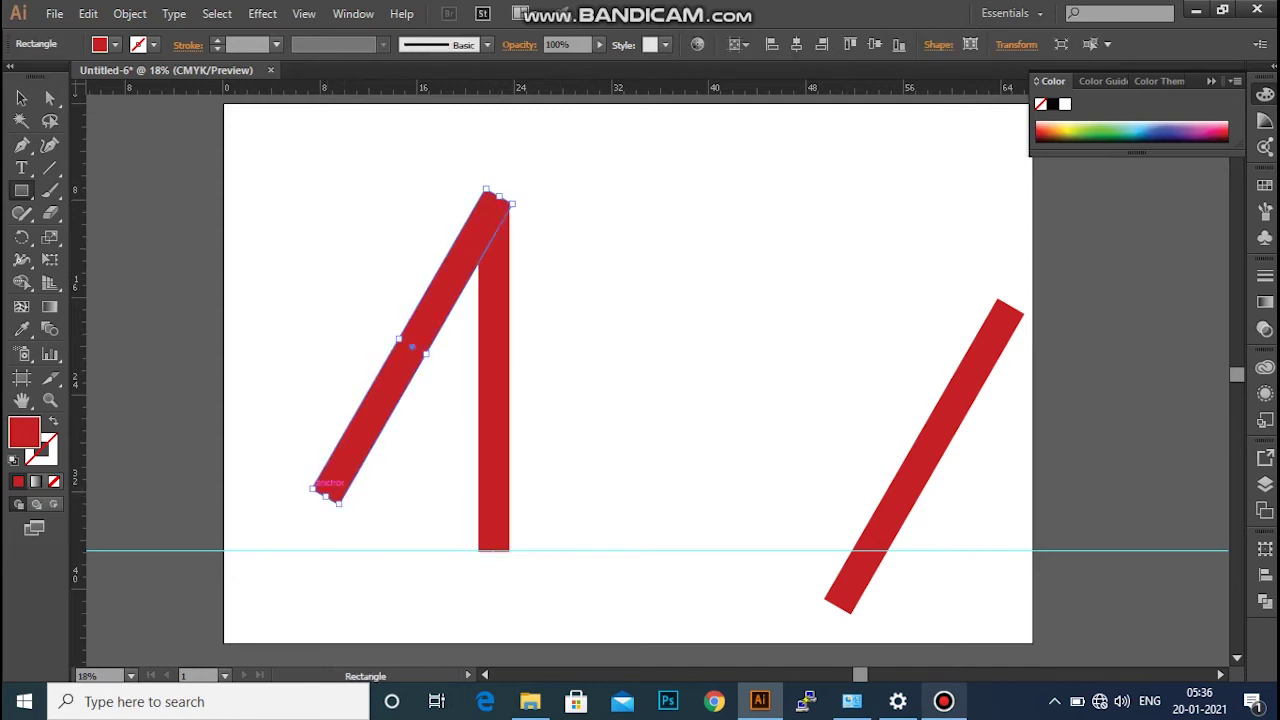
left_click(494, 400)
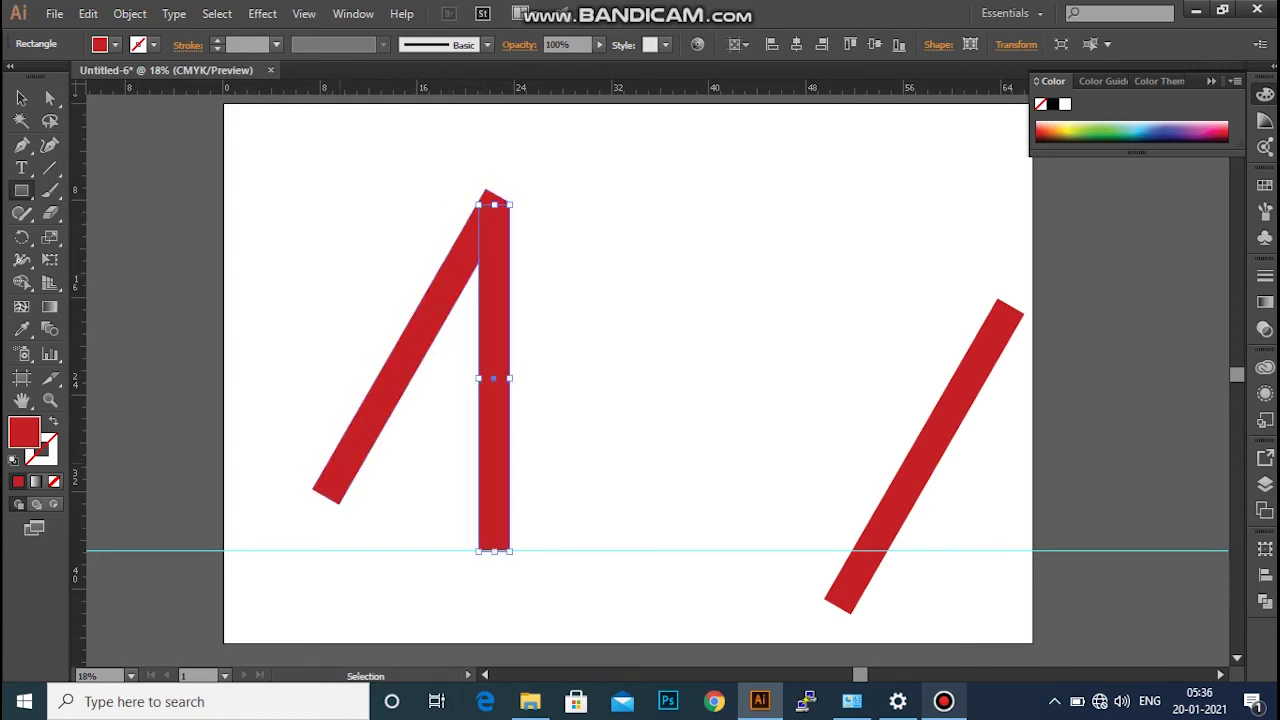
left_click(320, 490)
Drag the slanted bar's bottom anchors down toward the guide.
key("a")
left_click(328, 492)
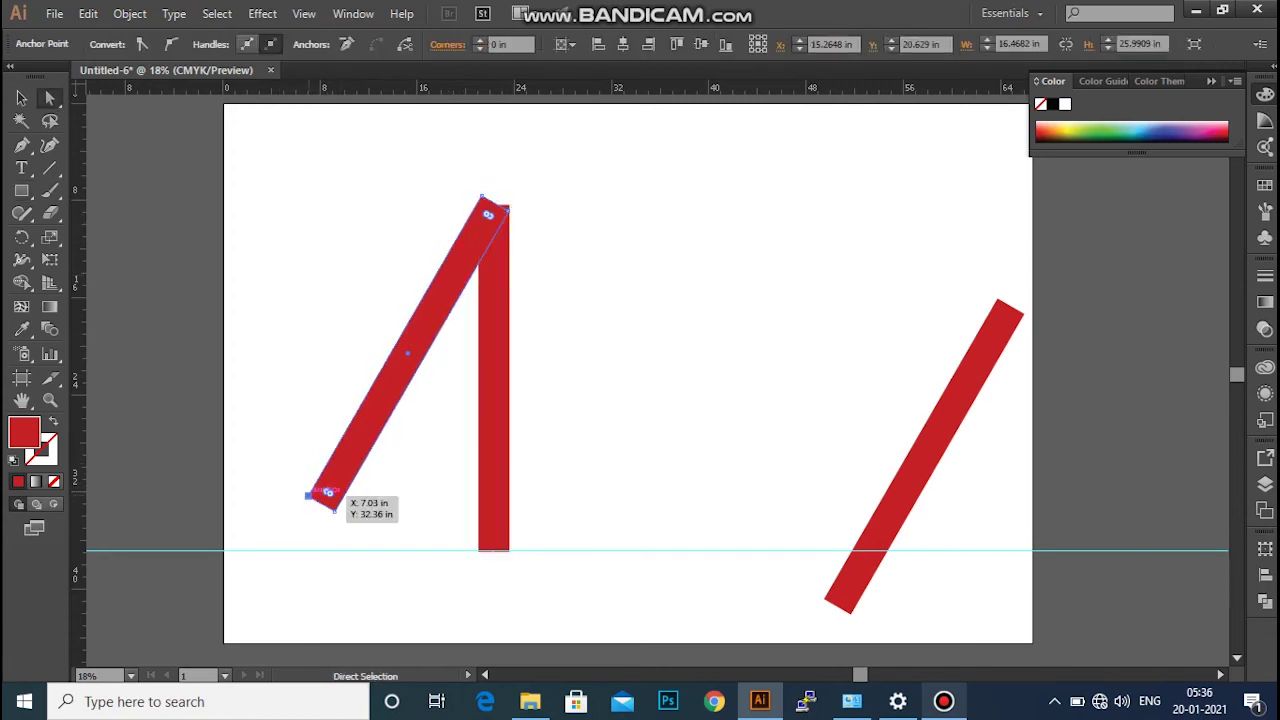
left_click_drag(328, 492, 326, 495)
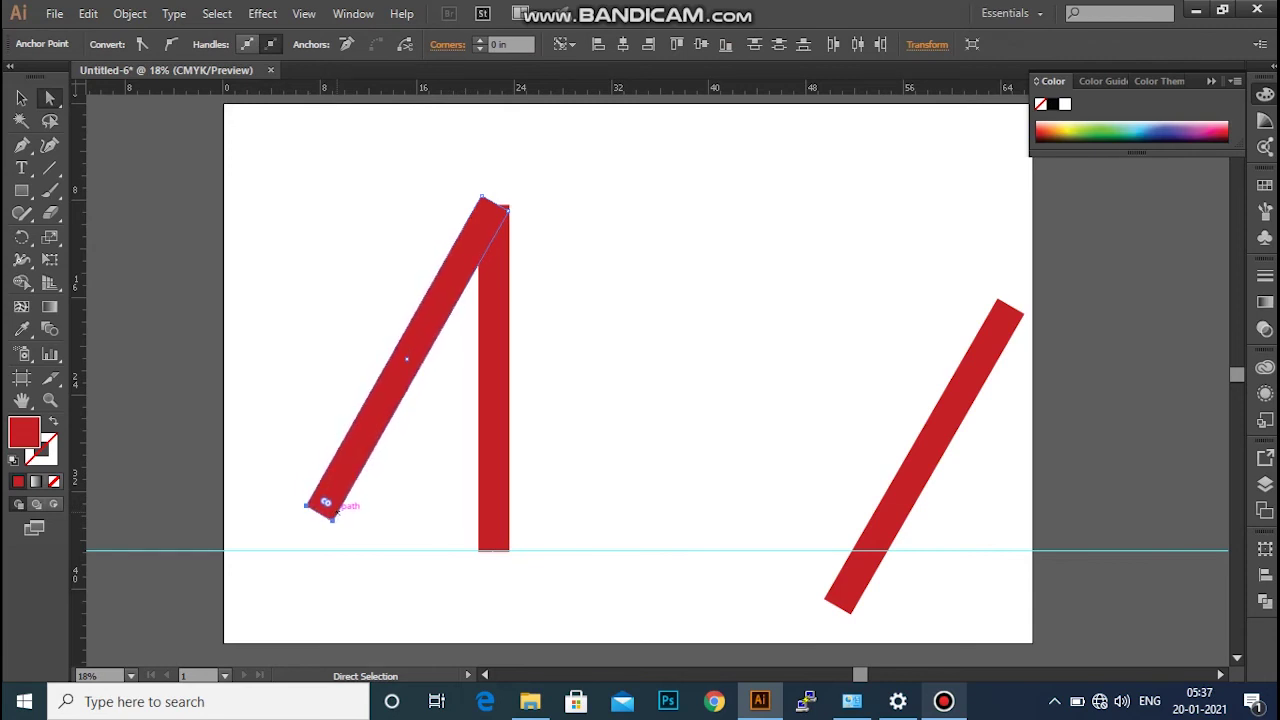
mouse_move(326, 505)
left_mouse_down()
mouse_move(321, 514)
mouse_move(337, 512)
left_mouse_up()
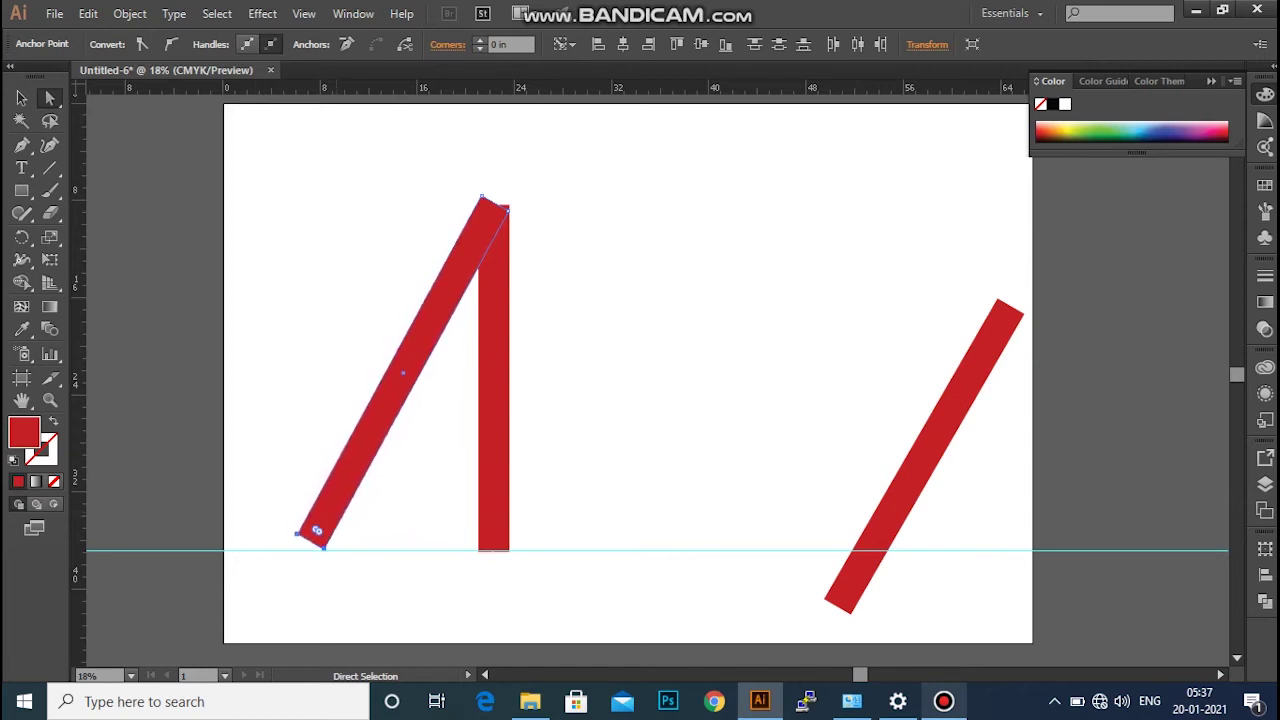
left_click(316, 530)
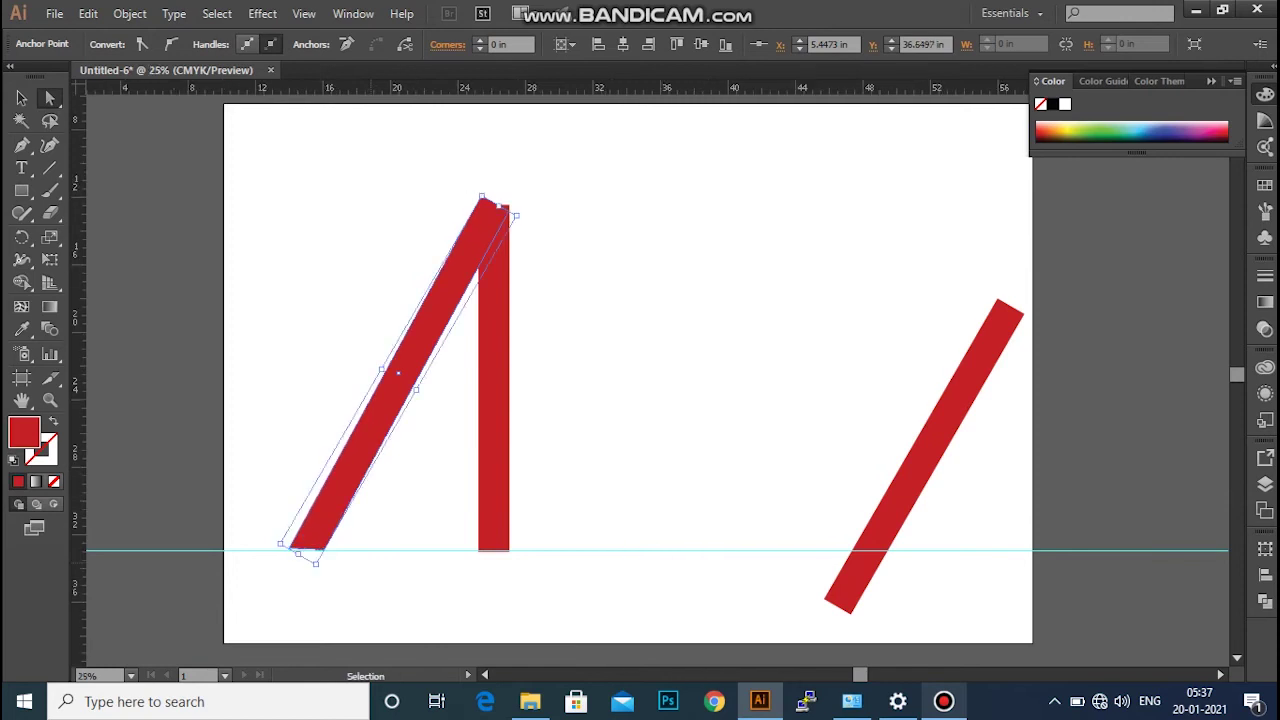
Snap both bars' bottom corners exactly onto the guide while zoomed in.
key("ctrl+=")
key("ctrl+=")
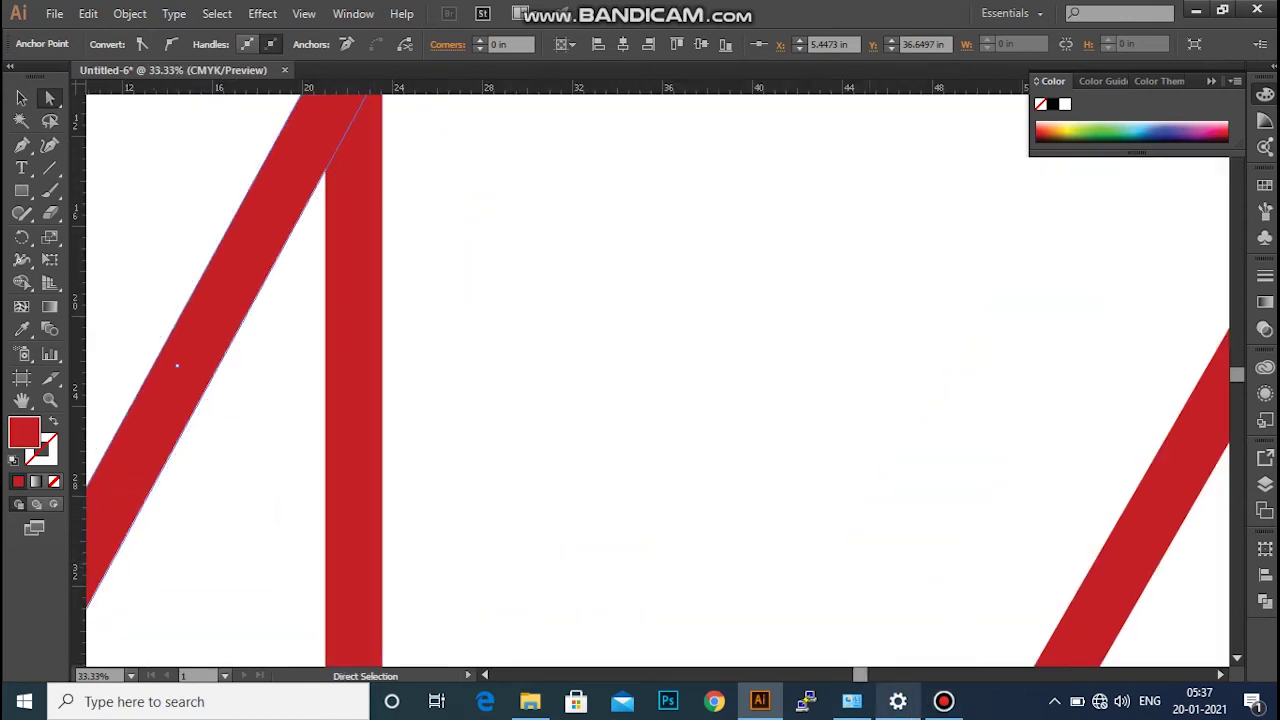
scroll(656, 380, "left", 2)
scroll(656, 380, "left", 1)
scroll(656, 380, "down", 1)
scroll(128, 576, "down", 2)
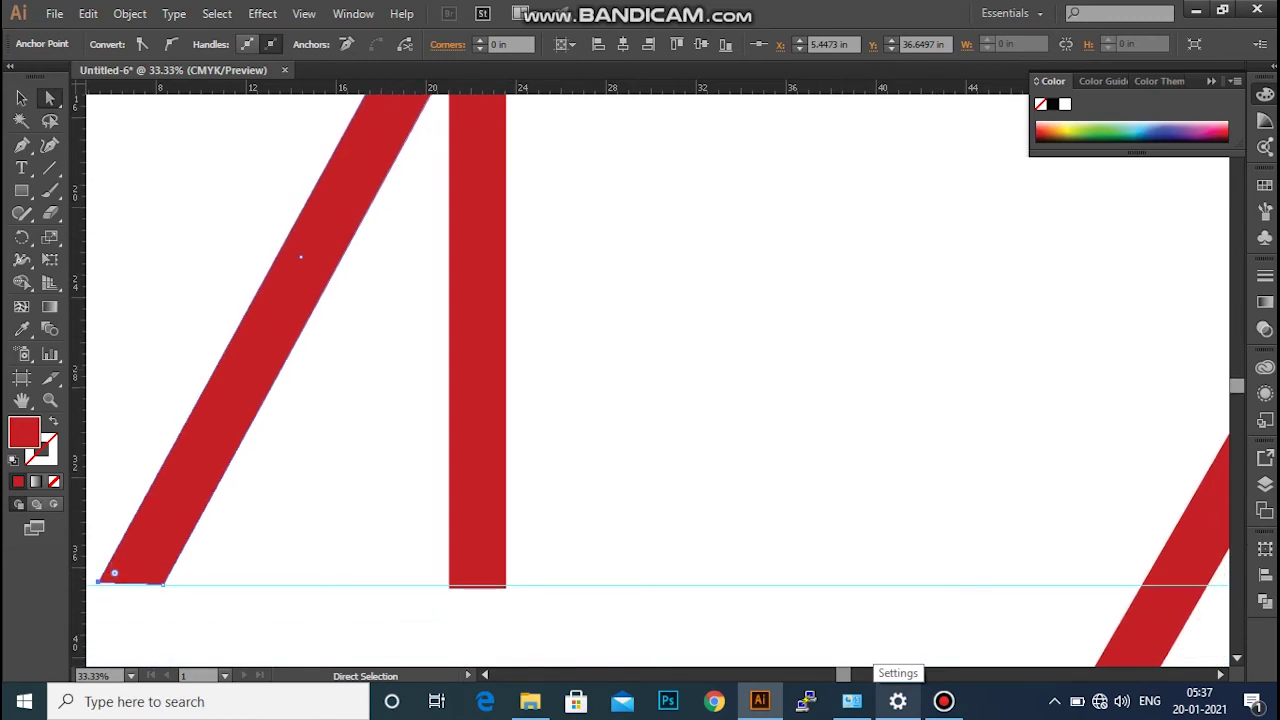
scroll(128, 576, "left", 1)
left_click_drag(129, 574, 129, 575)
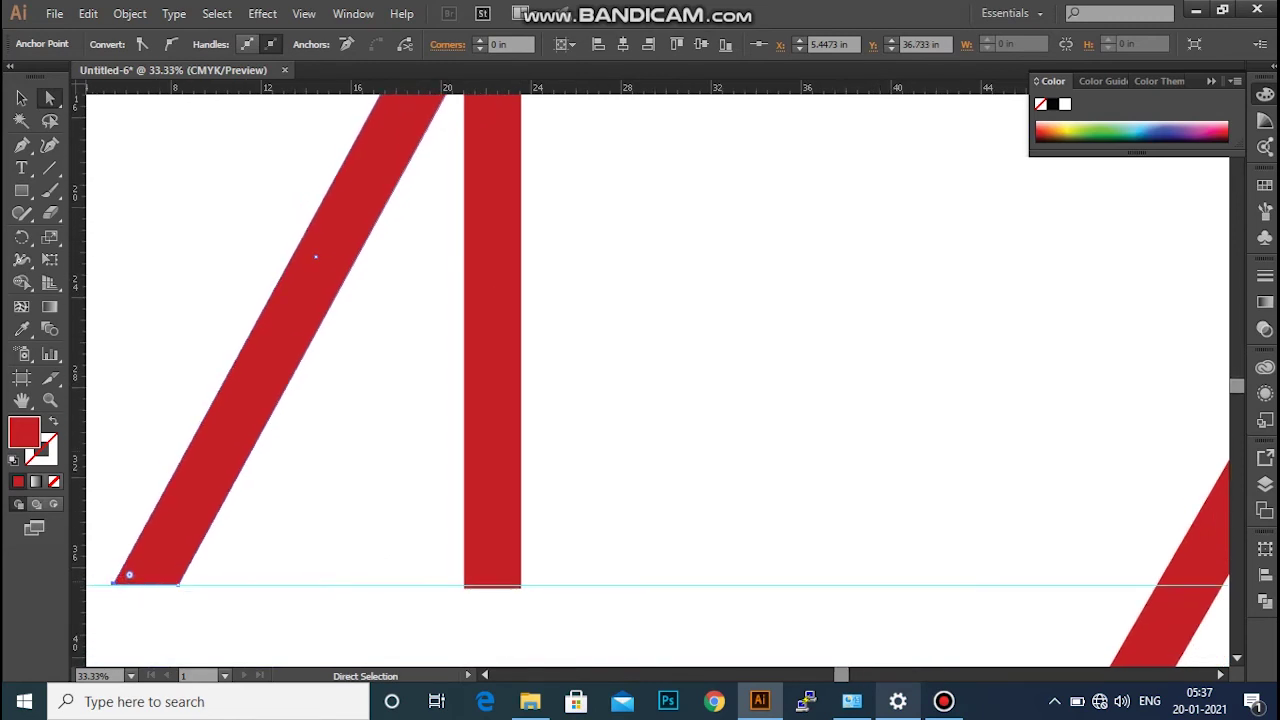
left_click(503, 580)
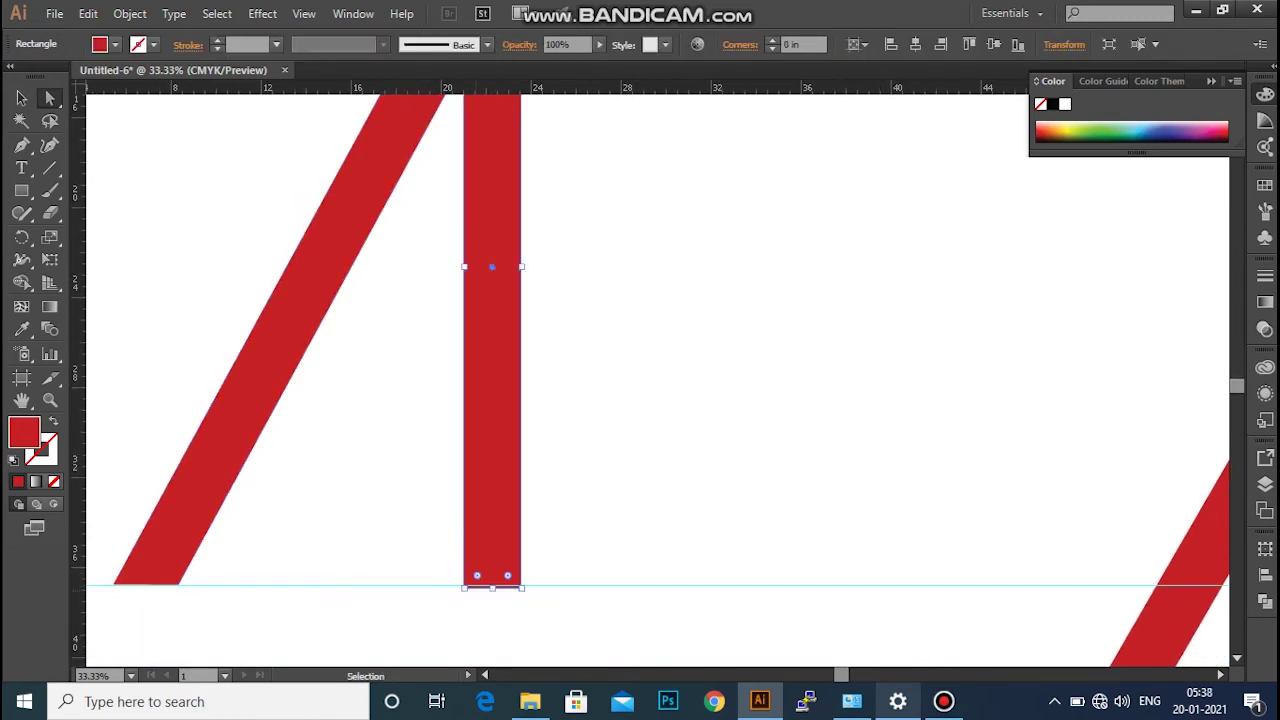
left_click(507, 576)
left_click_drag(522, 587, 463, 585)
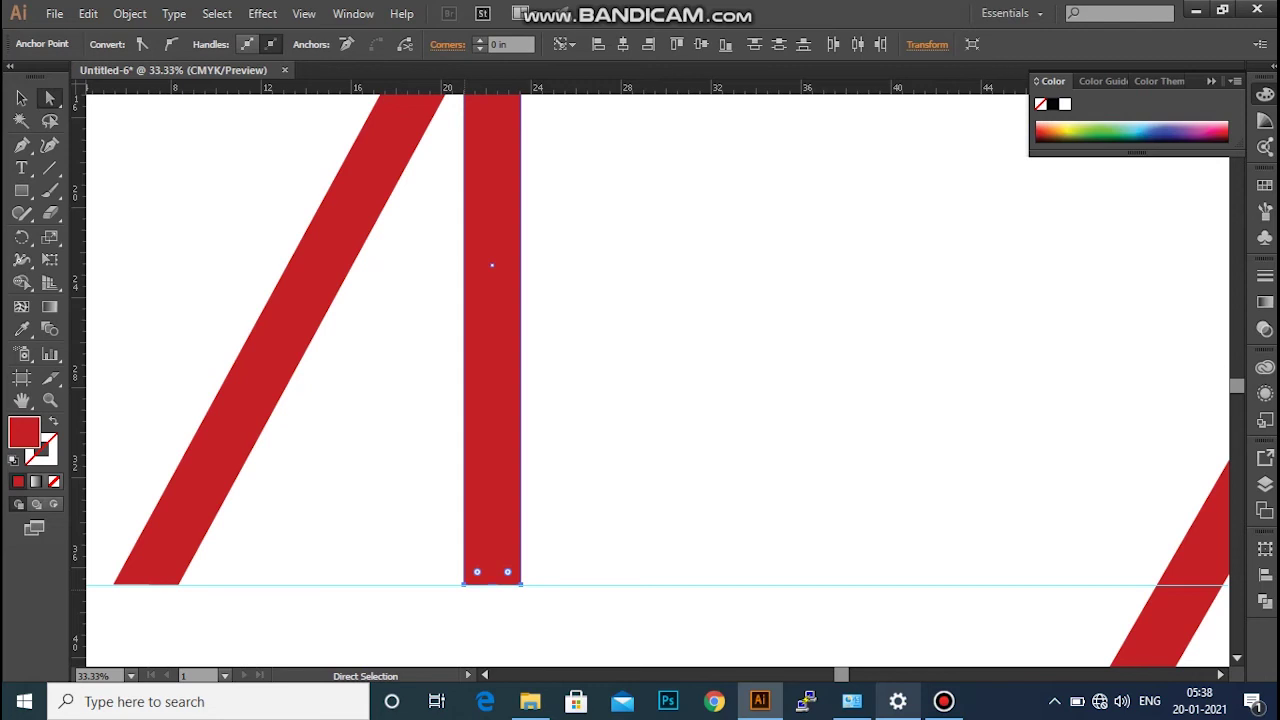
key("ctrl+minus")
key("ctrl+minus")
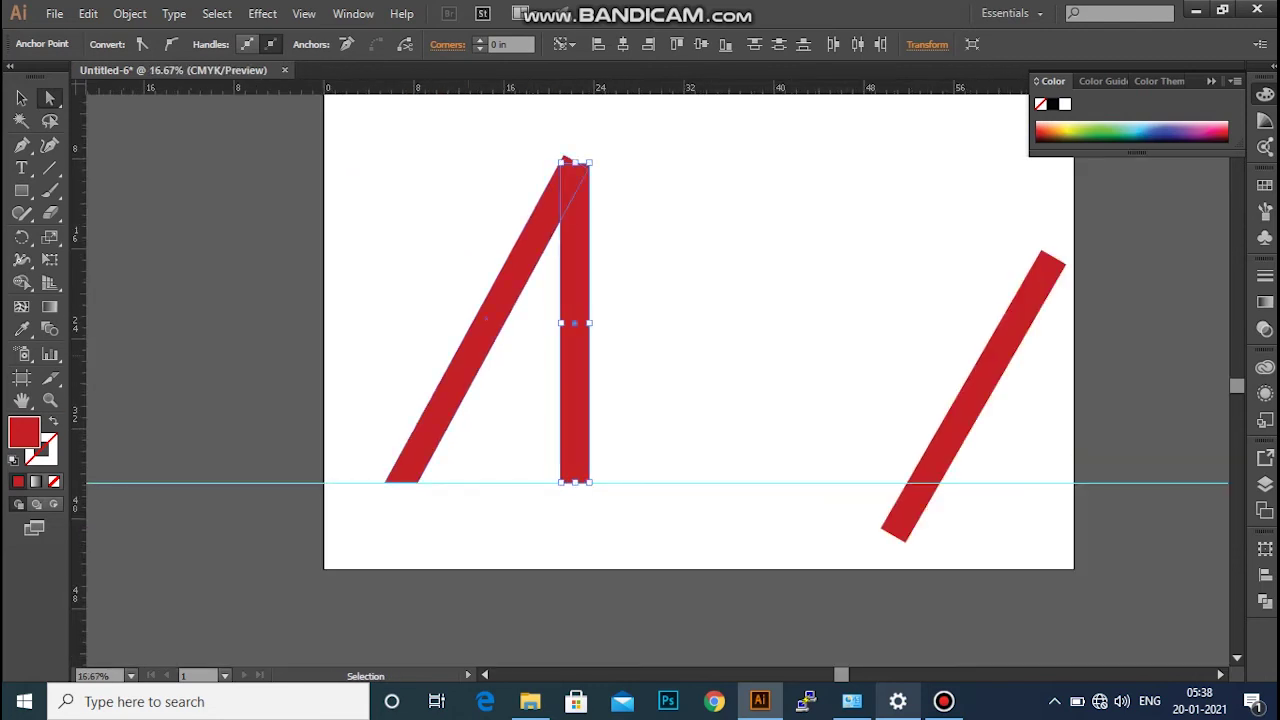
Fully round the vertical bar's corners and round the diagonal bar's top corner.
left_click(571, 171)
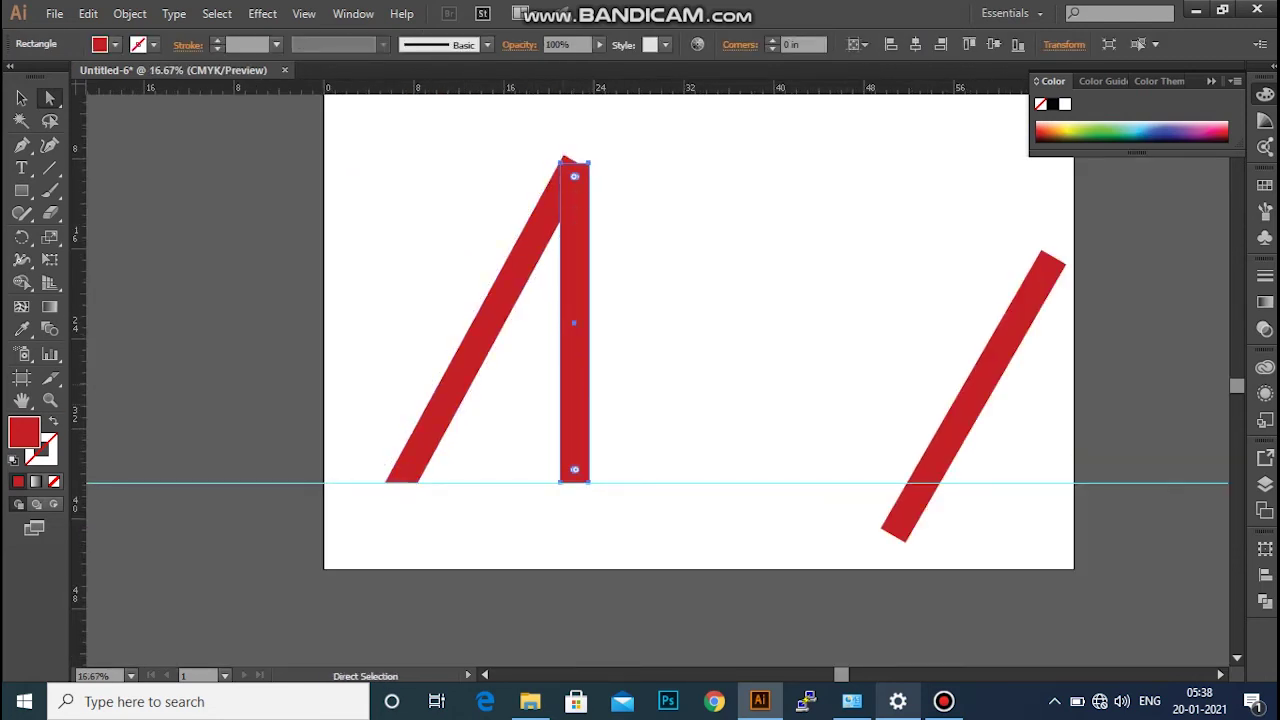
left_click_drag(574, 176, 595, 285)
key("ctrl+shift+a")
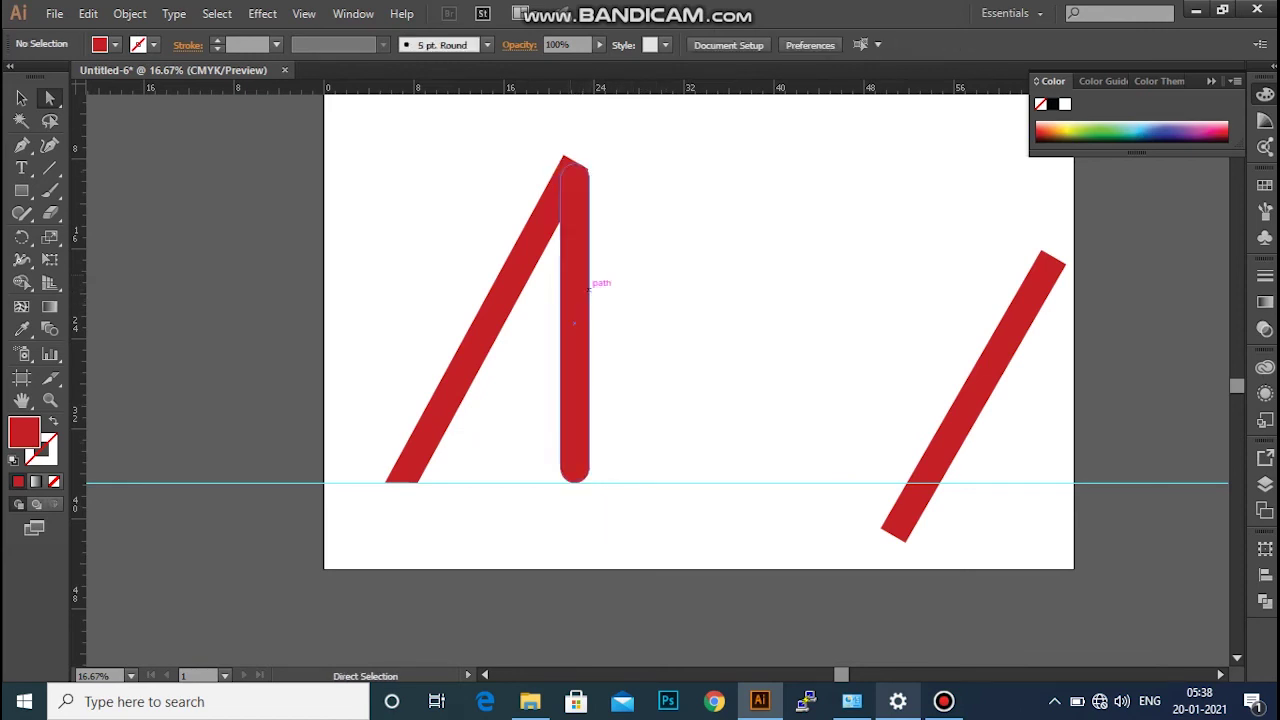
left_click(510, 280)
left_click(568, 172)
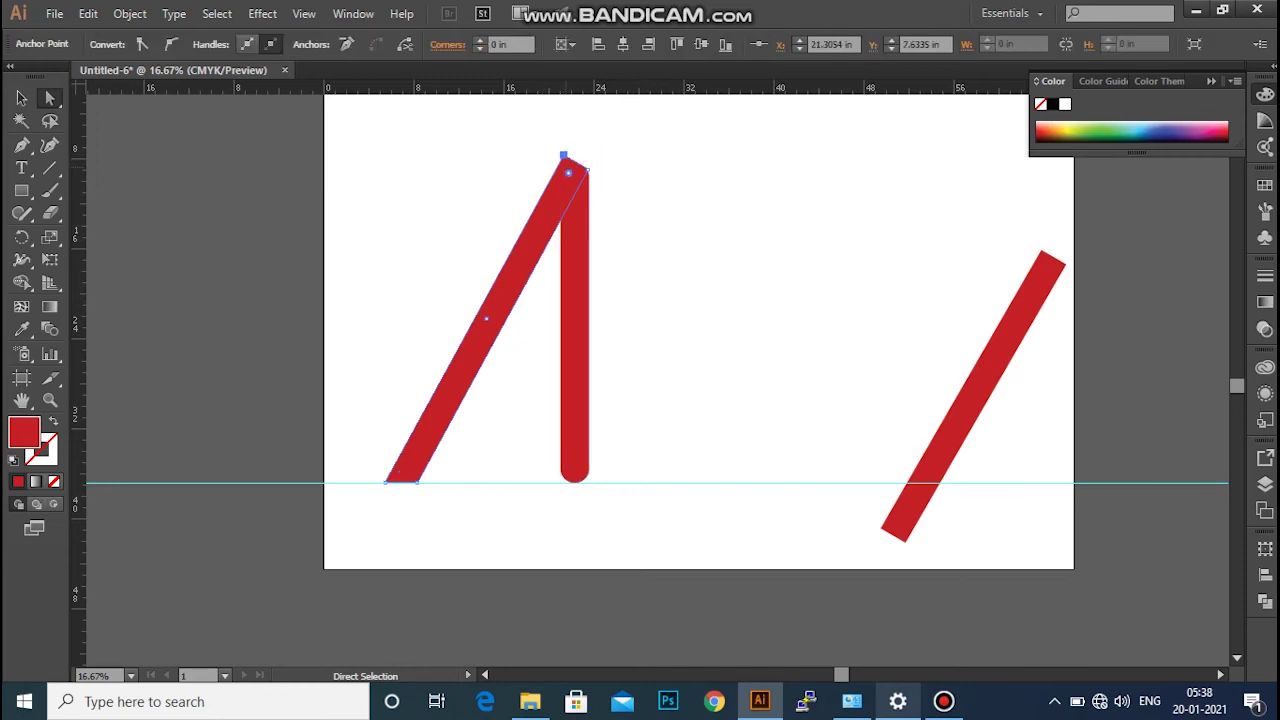
left_click_drag(568, 172, 605, 225)
Round the vertical bar's top corner and inspect the smoothed apex.
left_click(575, 200)
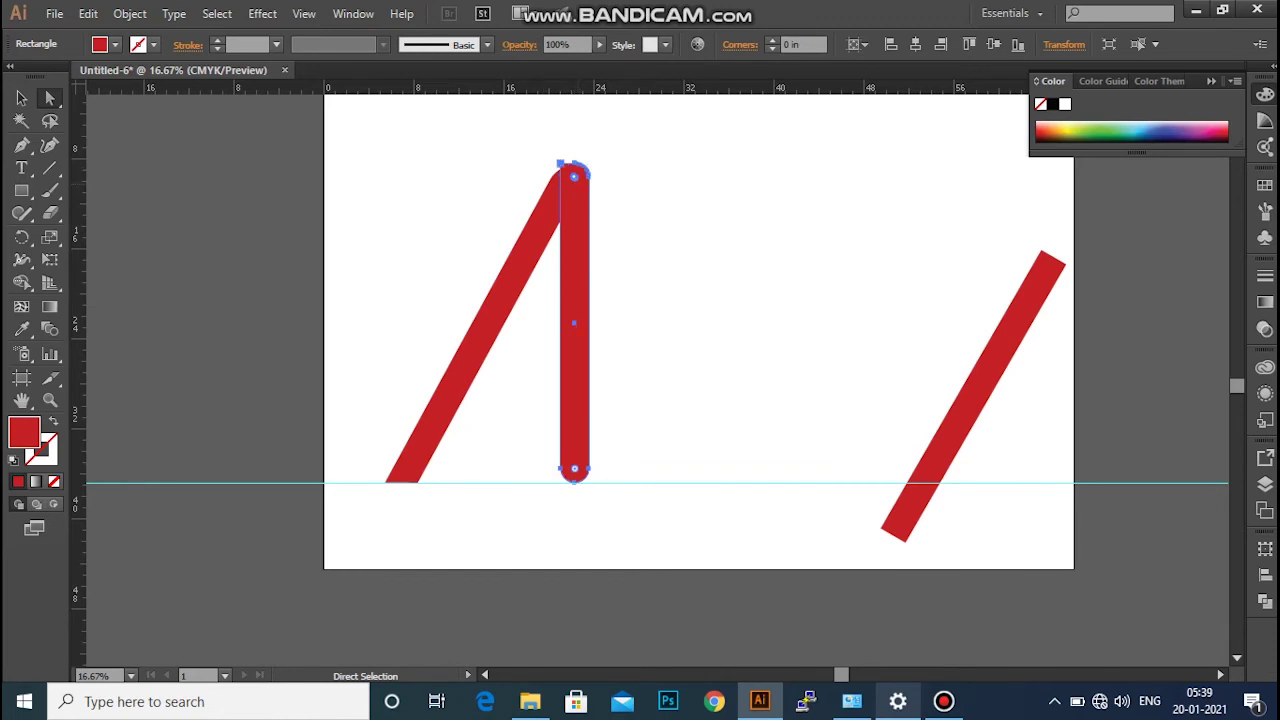
left_click(575, 177)
left_click(575, 172)
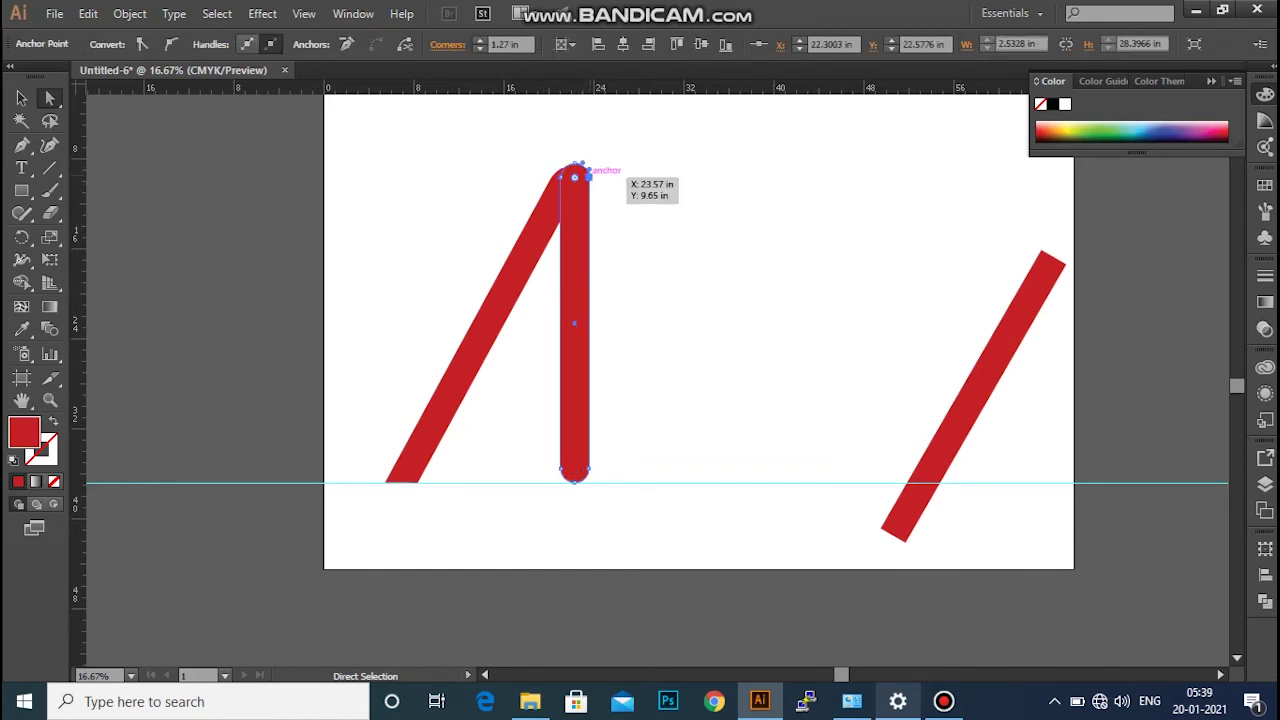
key("ctrl+shift+a")
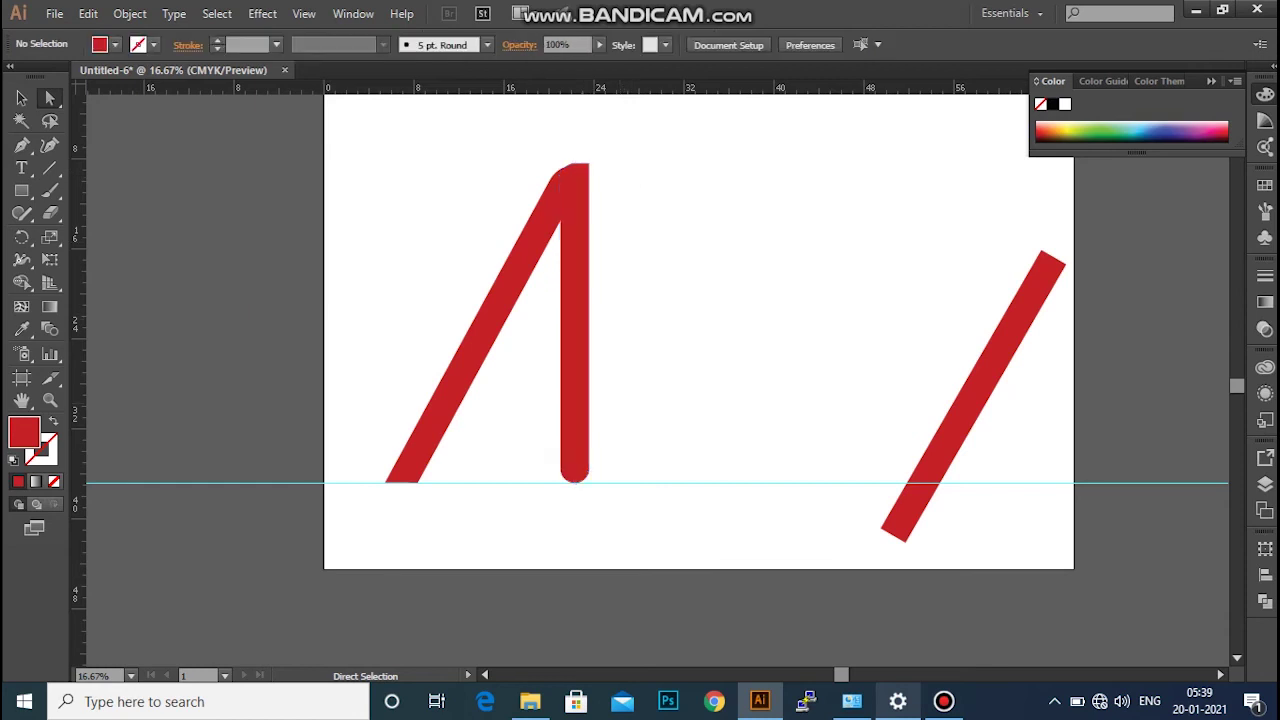
left_click(578, 180)
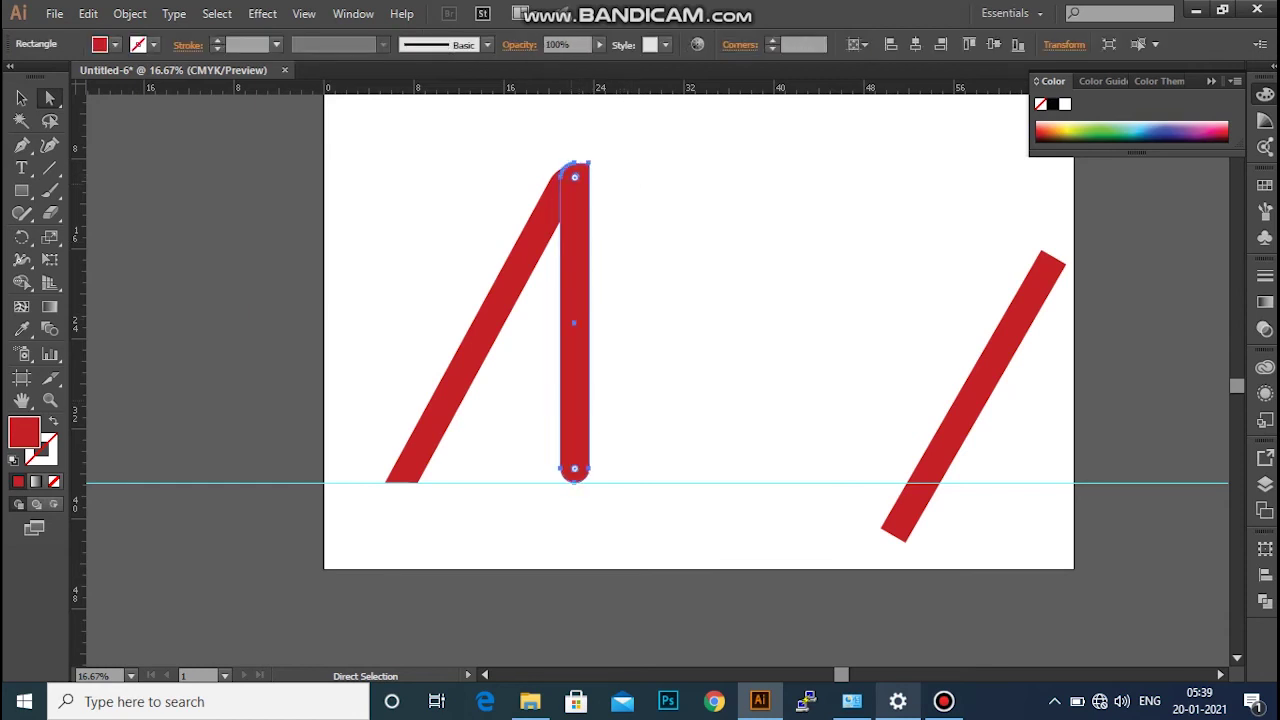
key("ctrl+shift+a")
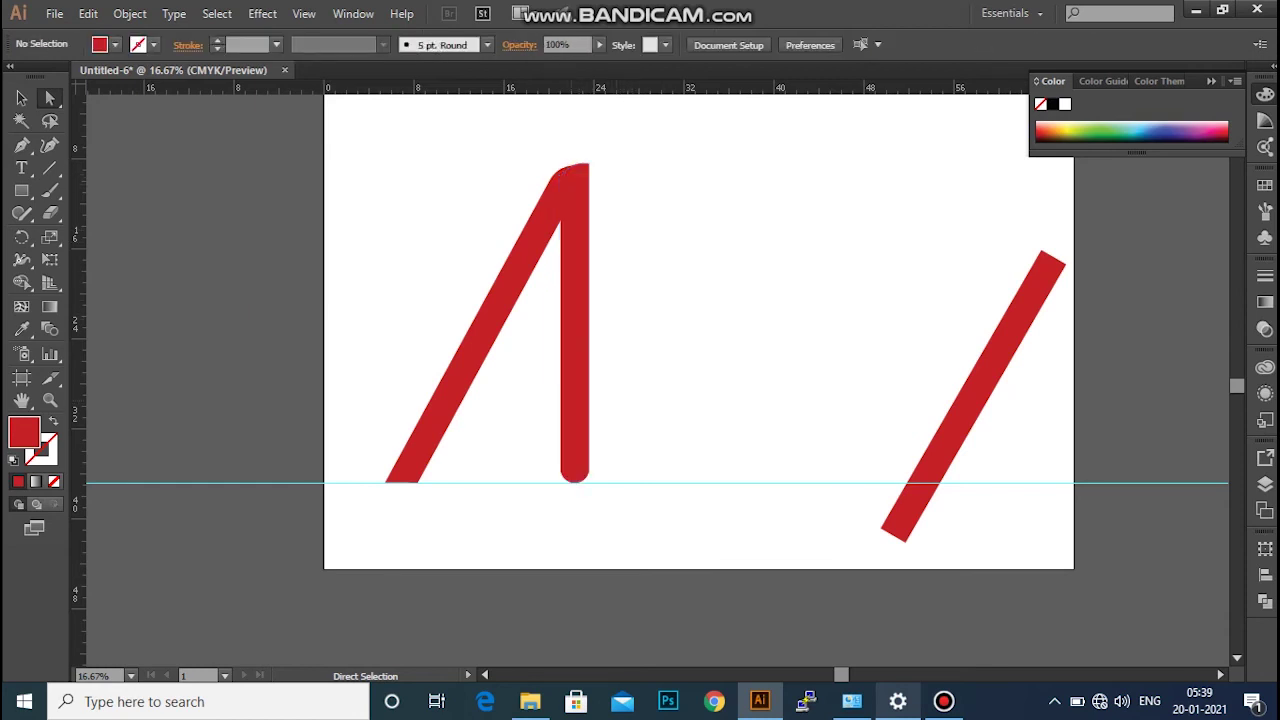
Review the diagonal bar's rounded apex, then select the right red bar.
left_click(571, 200)
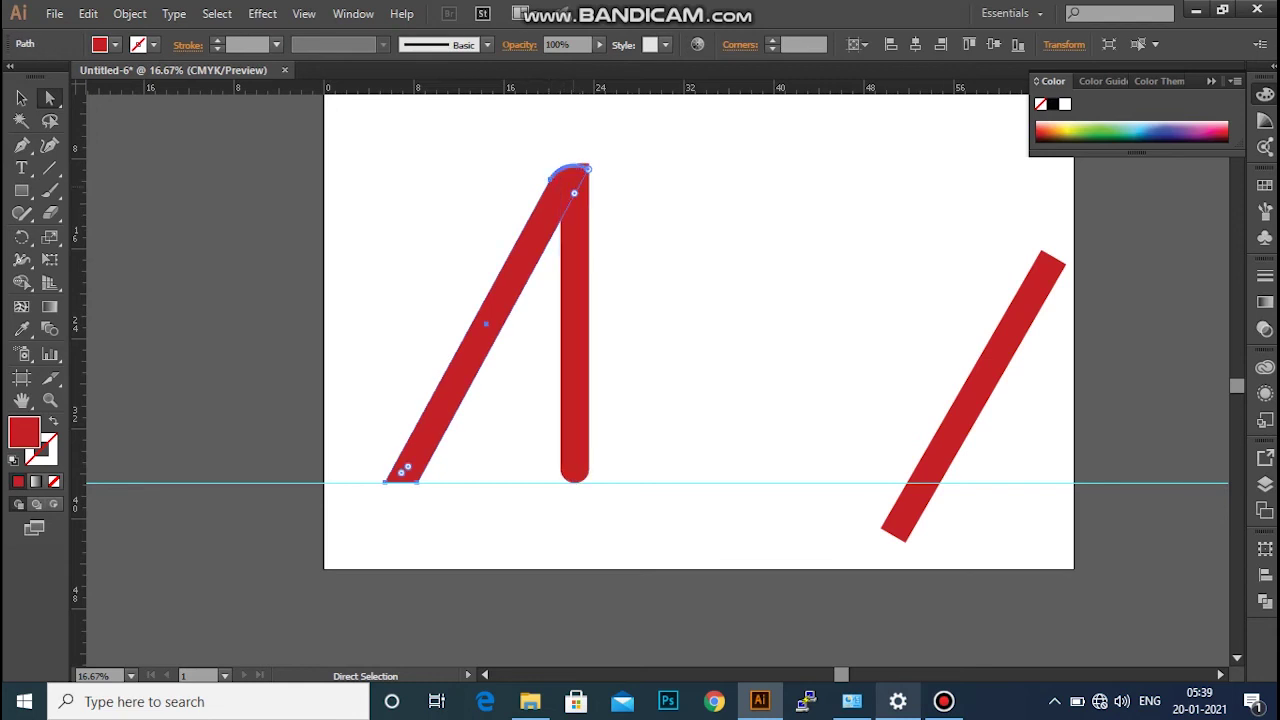
key("ctrl+shift+a")
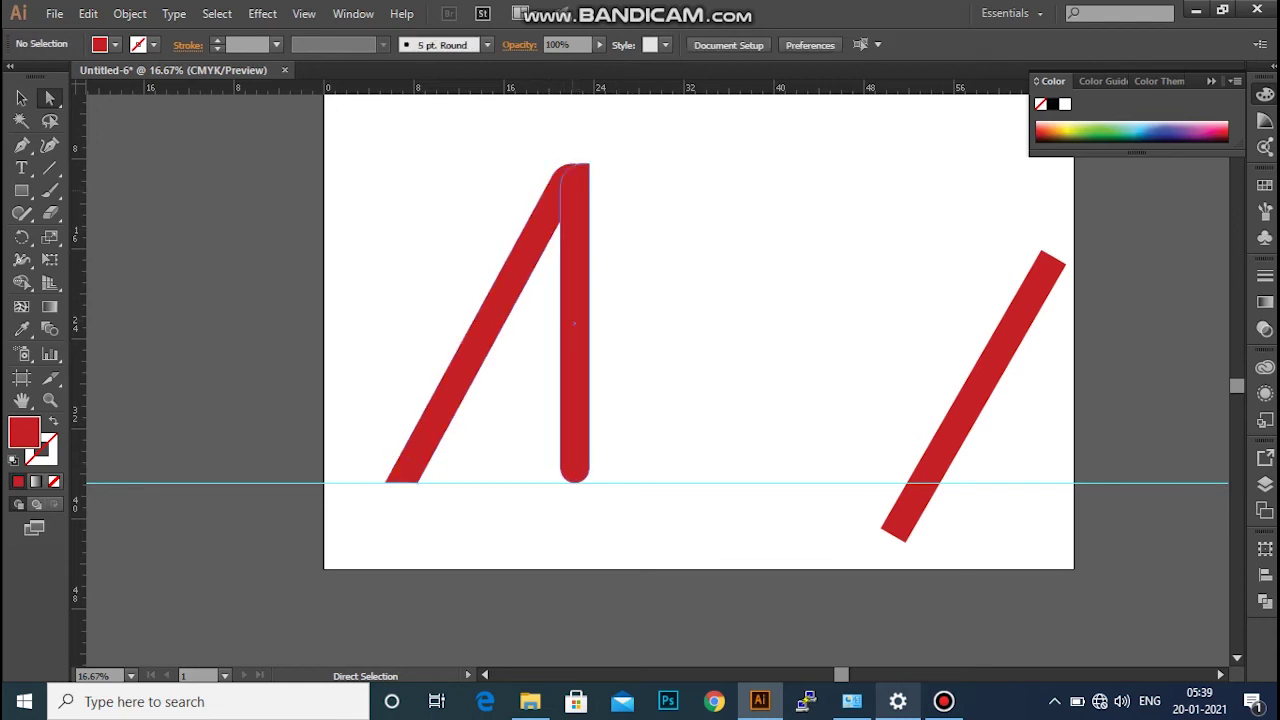
left_click(574, 200)
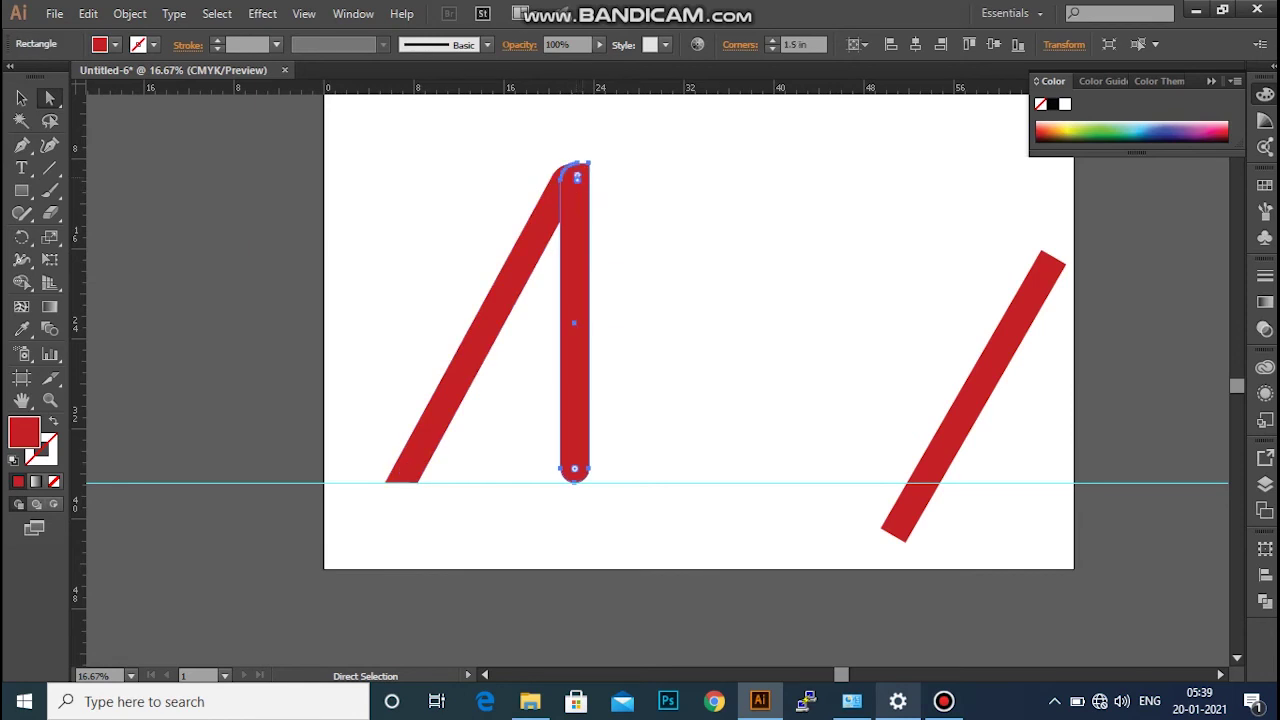
key("ctrl+shift+a")
left_click(948, 485)
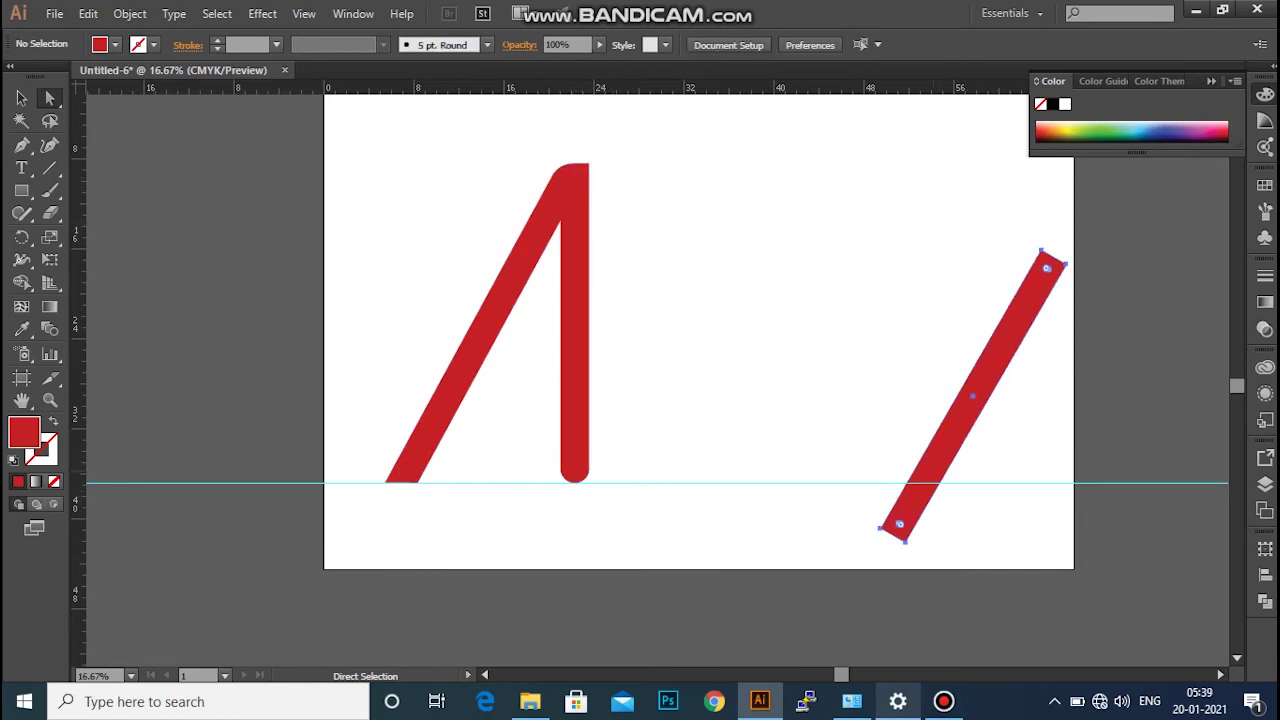
key("p")
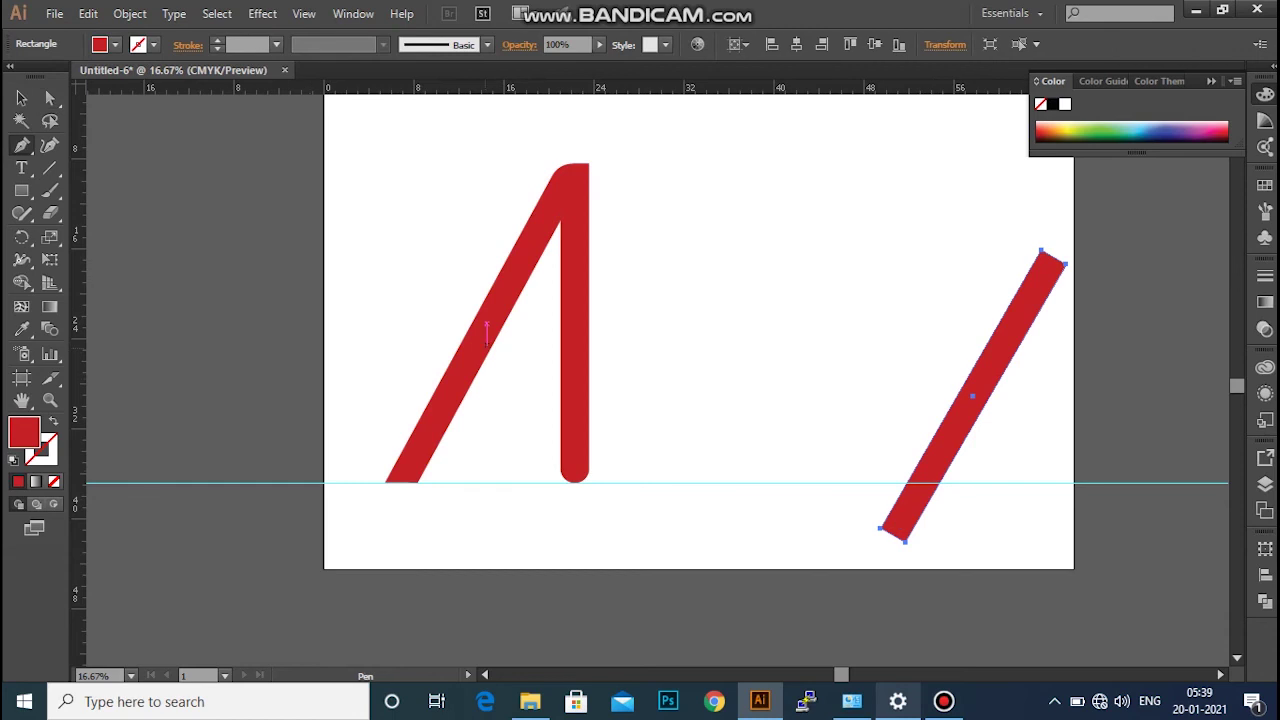
Draw a closed curved crescent swoosh across the A with the Pen tool.
left_click(464, 375)
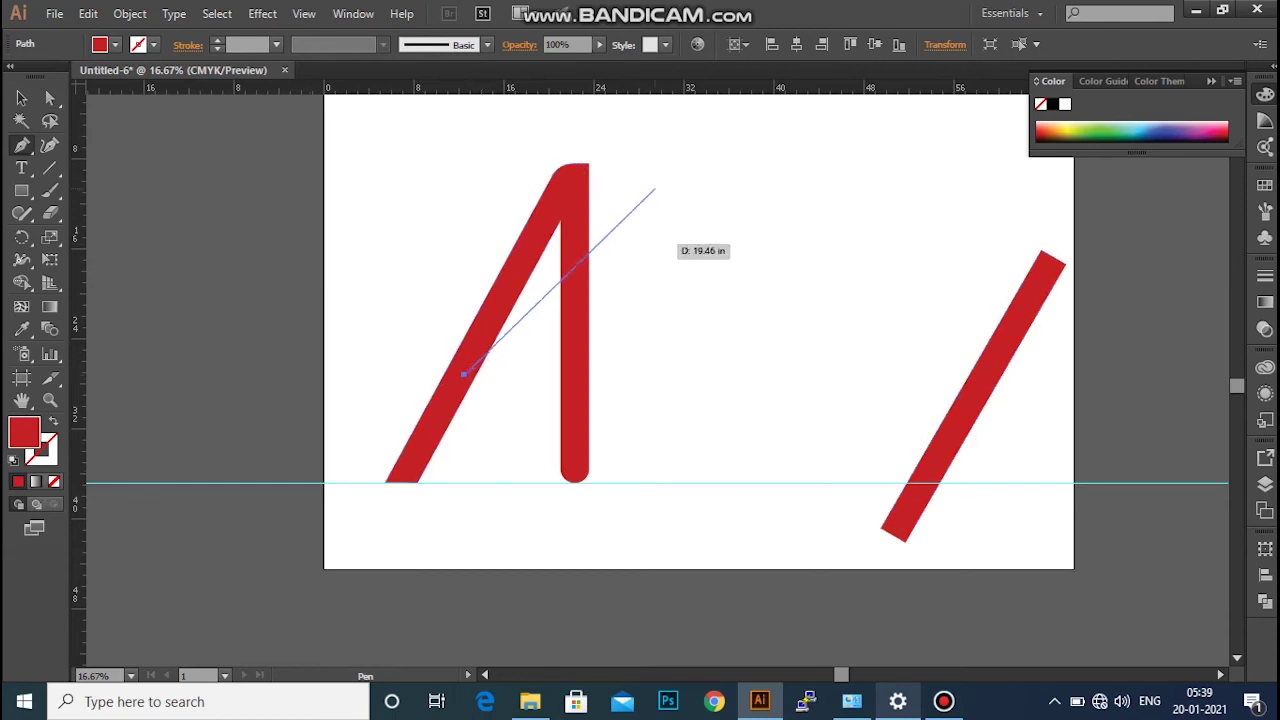
mouse_move(666, 163)
left_mouse_down()
mouse_move(796, 265)
mouse_move(808, 443)
left_mouse_up()
scroll(796, 265, "up", 2)
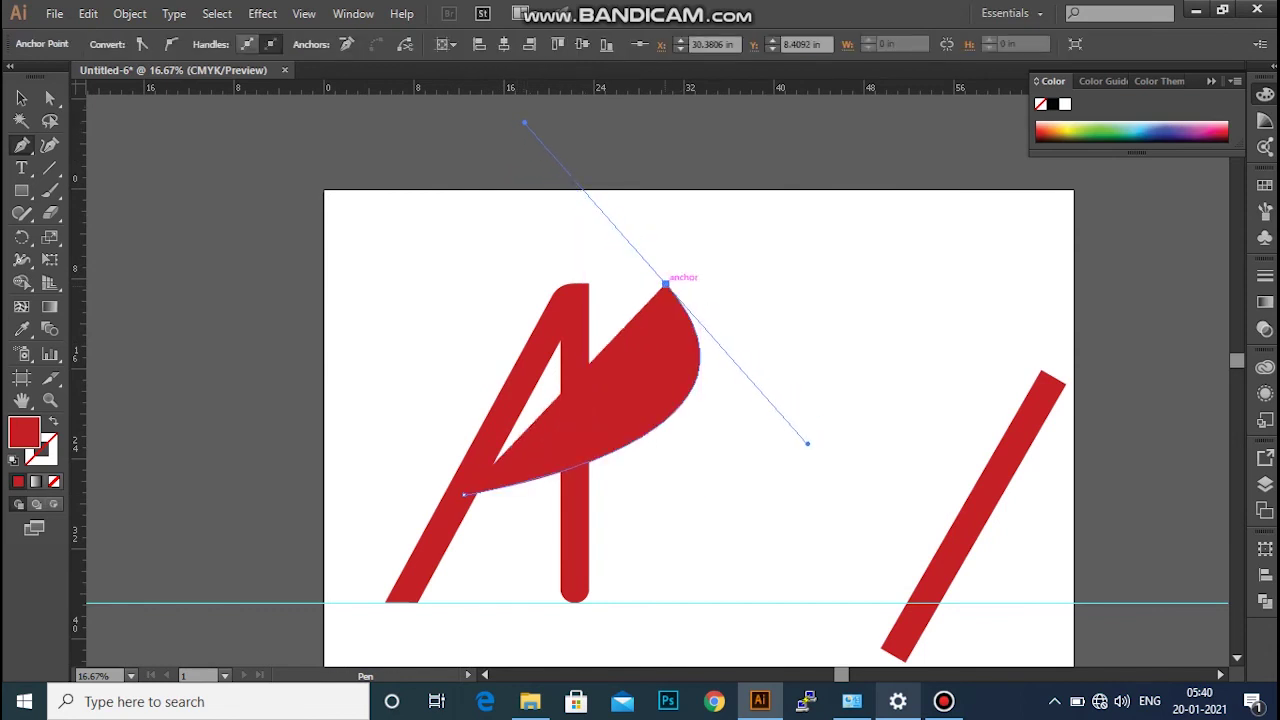
left_click(666, 287)
left_click(464, 494)
left_click_drag(464, 494, 1035, 459)
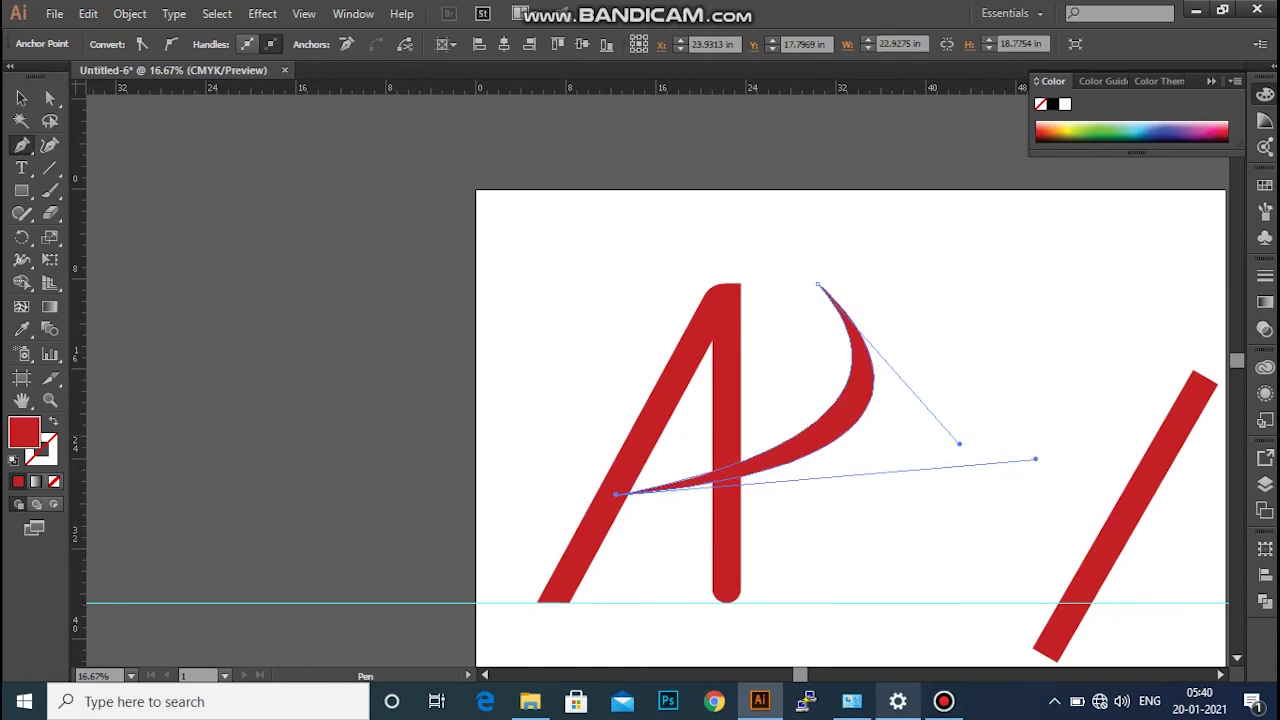
Fill the swoosh yellow E8DC00.
double_click(24, 432)
left_click_drag(427, 523, 427, 491)
left_click_drag(397, 340, 396, 313)
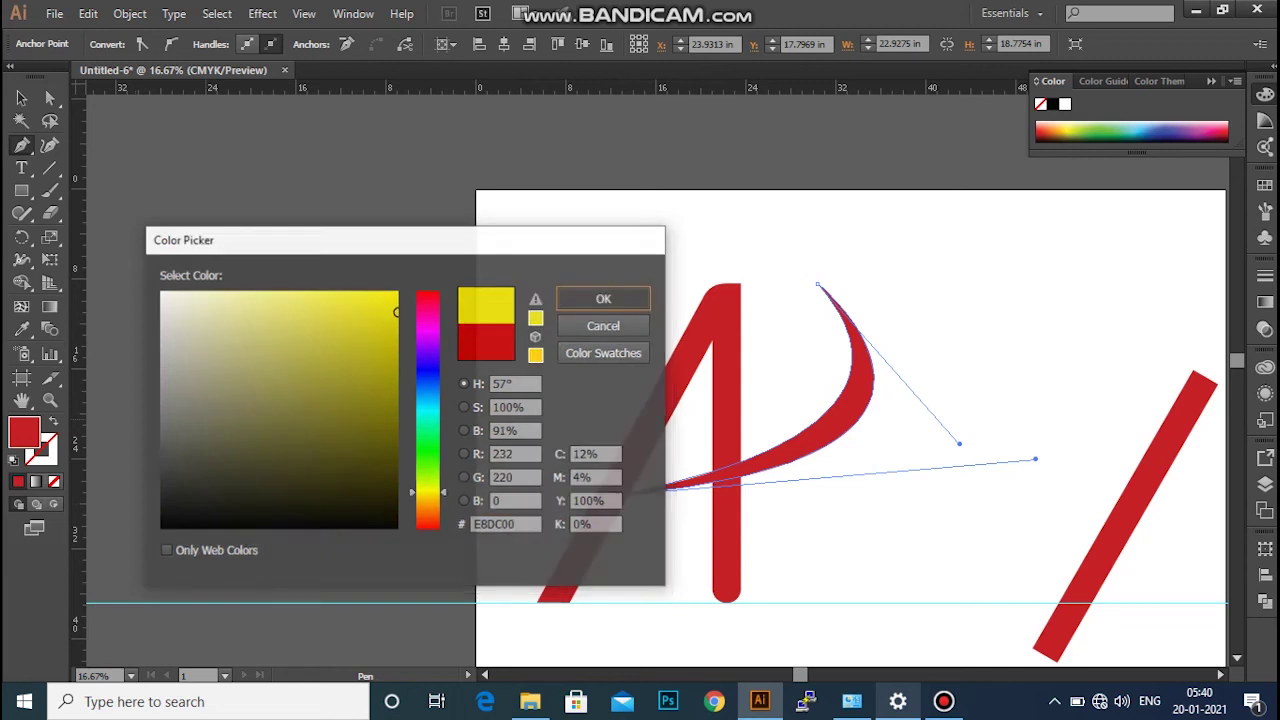
key("Return")
left_click(1165, 450, "ctrl")
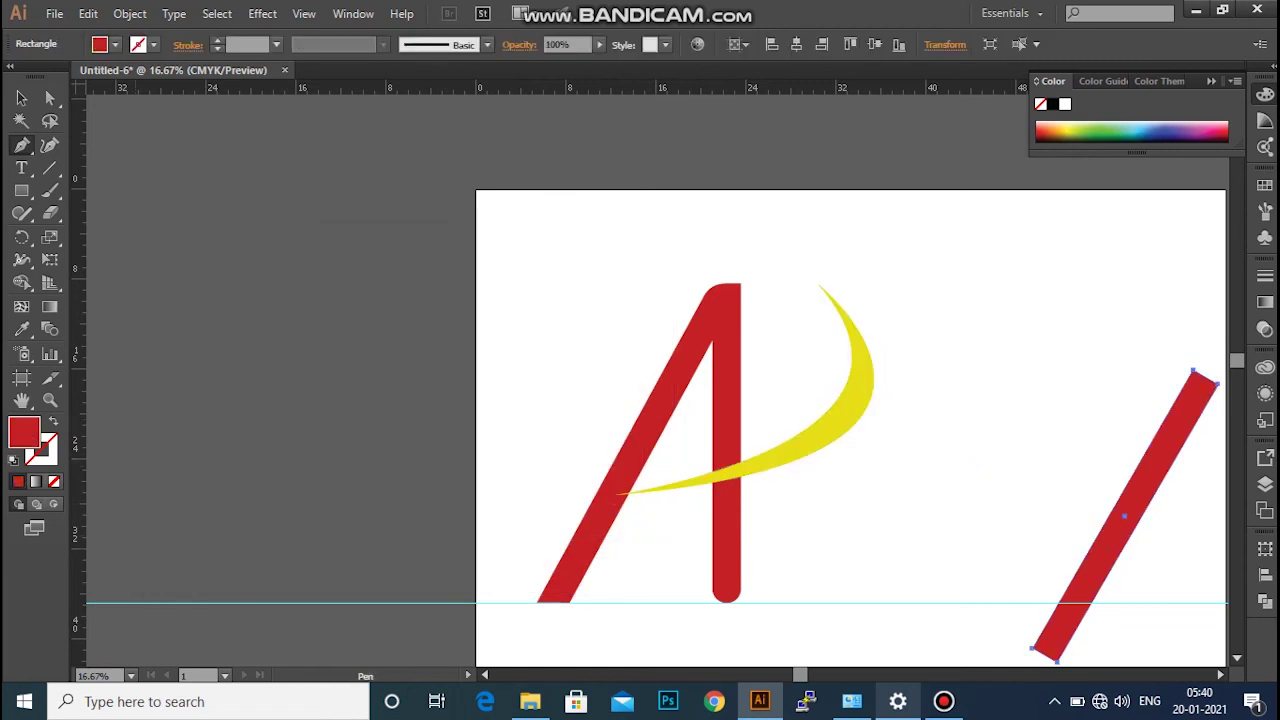
Rotate the right red bar 45° and resize it into the K leg off the vertical stroke.
key("a")
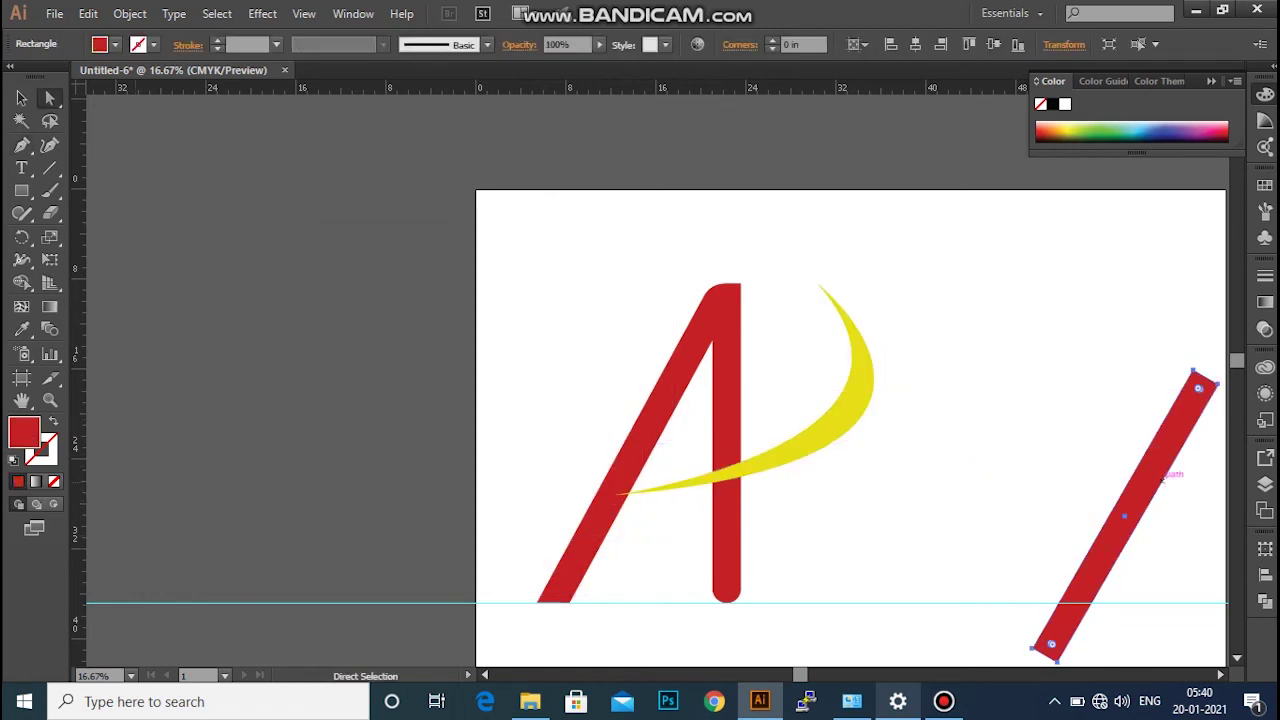
key("v")
left_click_drag(1160, 480, 1000, 423)
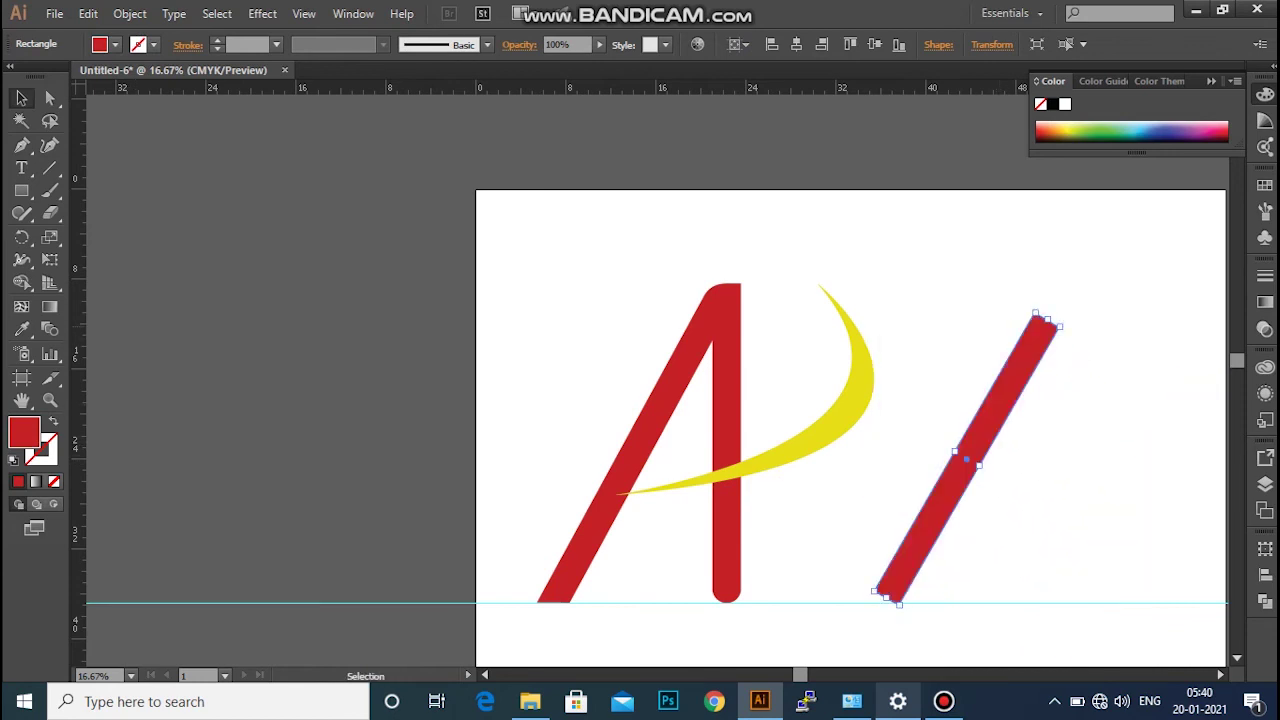
mouse_move(1062, 322)
left_mouse_down()
mouse_move(1000, 292)
mouse_move(775, 345)
mouse_move(840, 301)
mouse_move(889, 305)
mouse_move(765, 325)
mouse_move(805, 305)
left_mouse_up()
left_click_drag(935, 420, 783, 458)
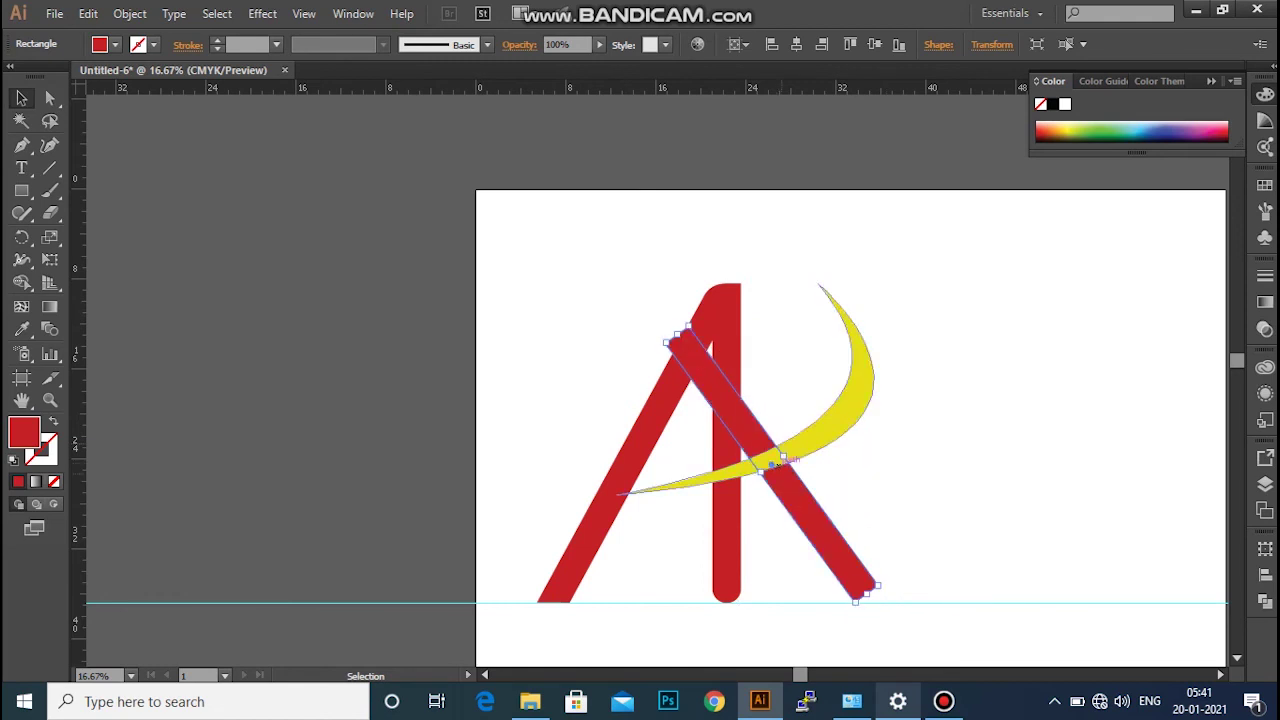
left_click_drag(877, 585, 886, 581)
key("ctrl+shift+a")
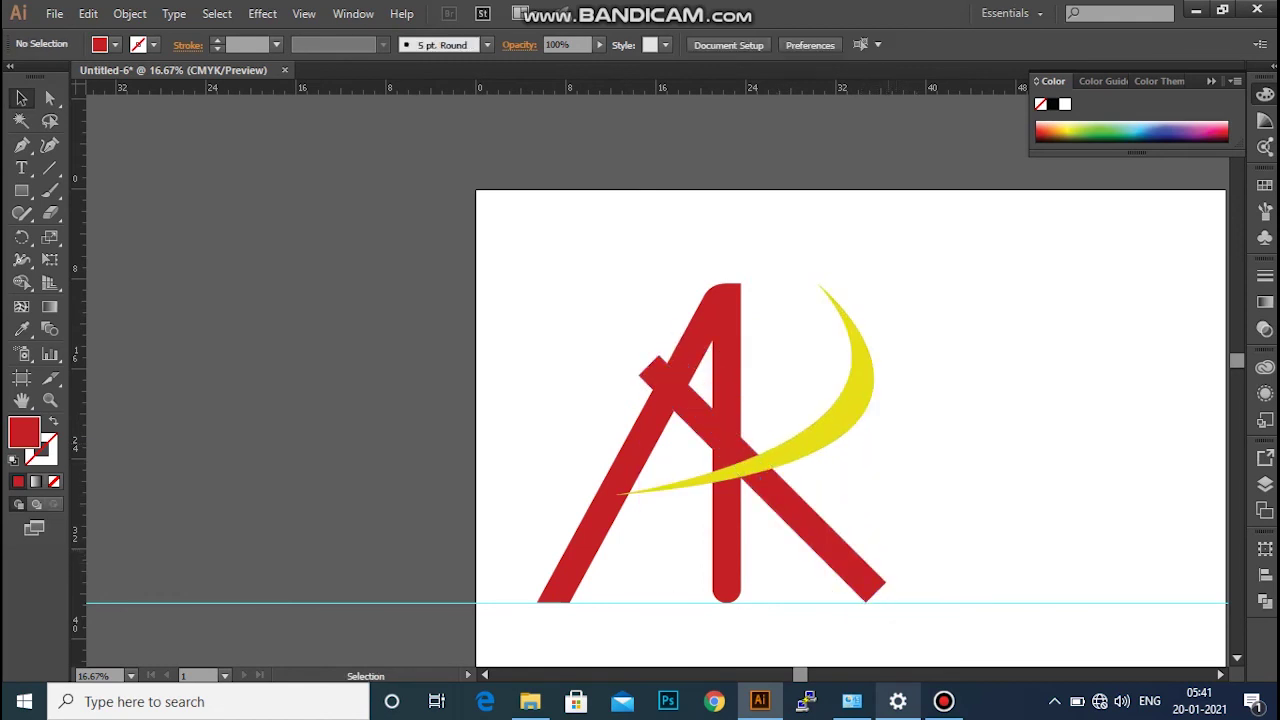
left_click(855, 565)
left_click_drag(640, 375, 742, 470)
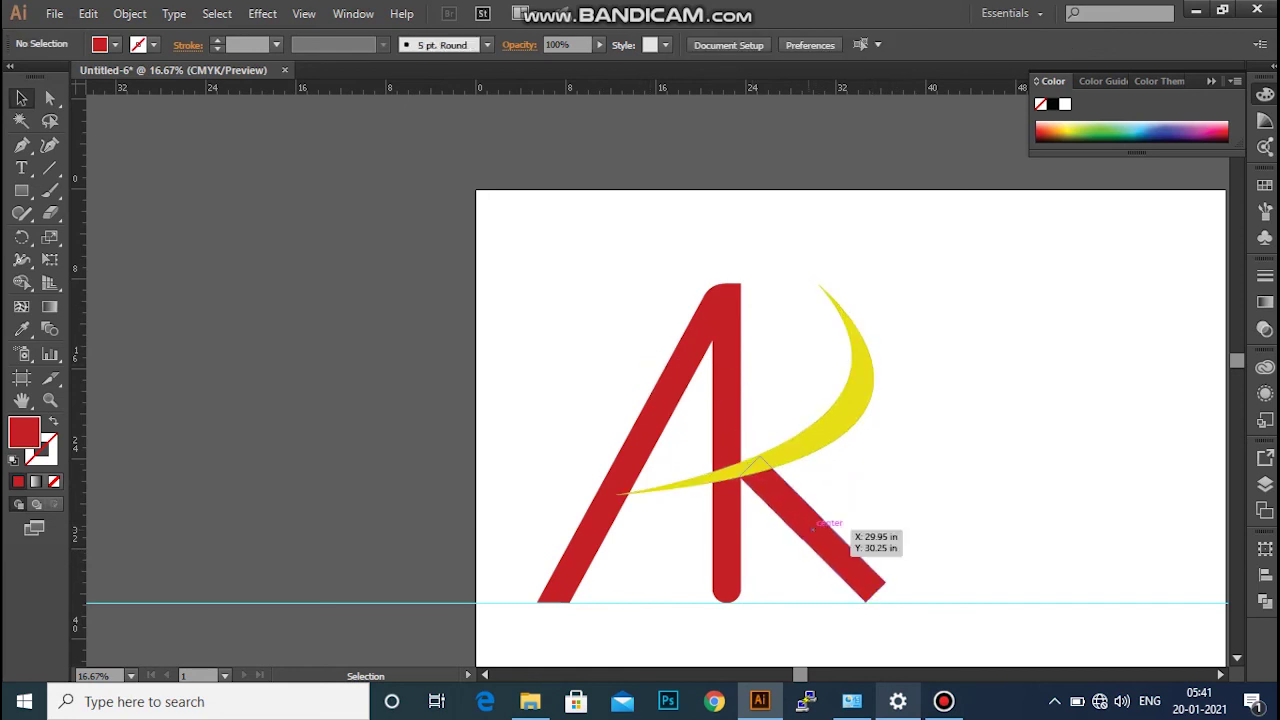
Select the stem, diagonal, swoosh and K leg together and bring up Pathfinder.
left_click(726, 520)
left_click(620, 420, "shift")
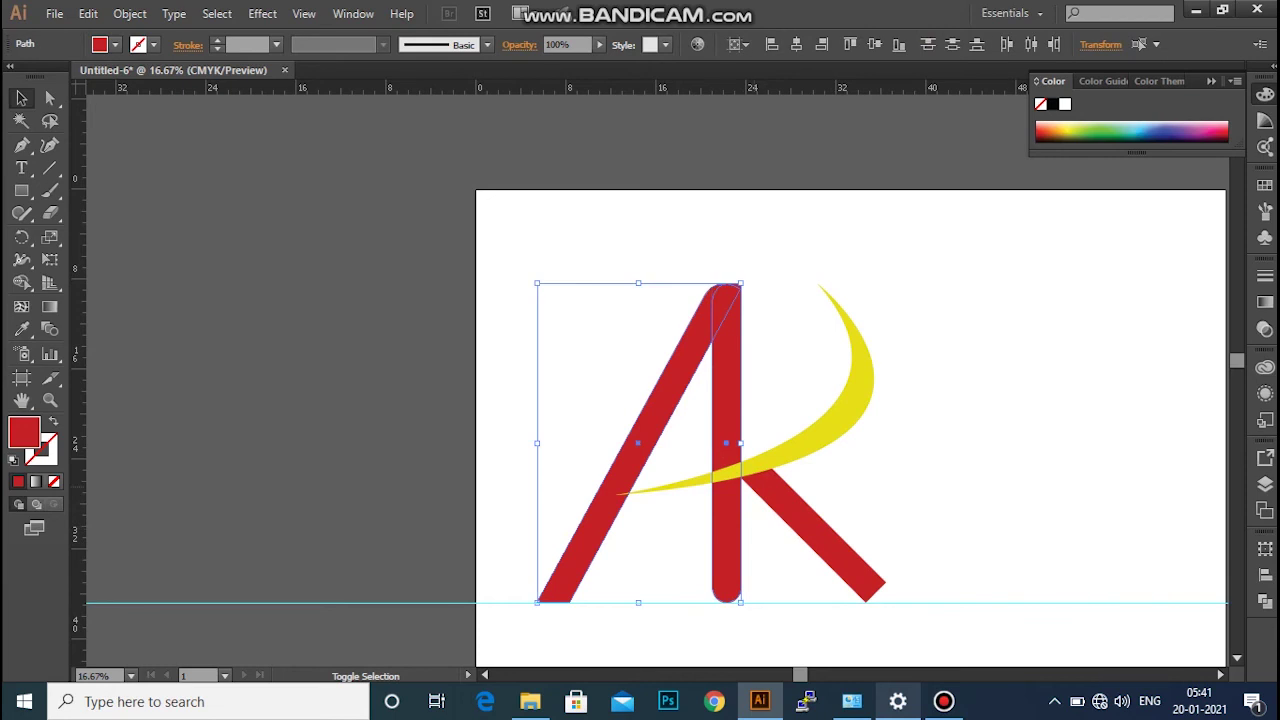
left_click(850, 400, "shift")
left_click(830, 550, "shift")
left_click(1265, 600)
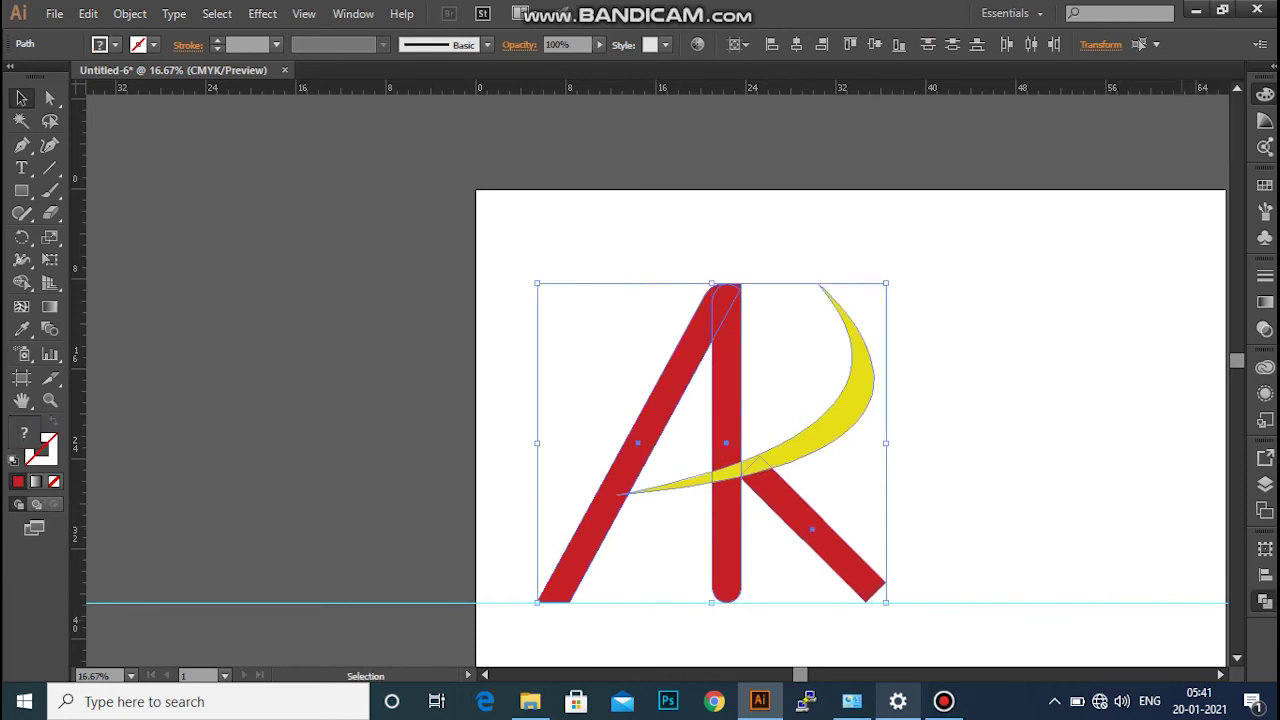
key("ctrl+shift+a")
Group all the letter shapes and zoom in on the swoosh junction.
key("ctrl+a")
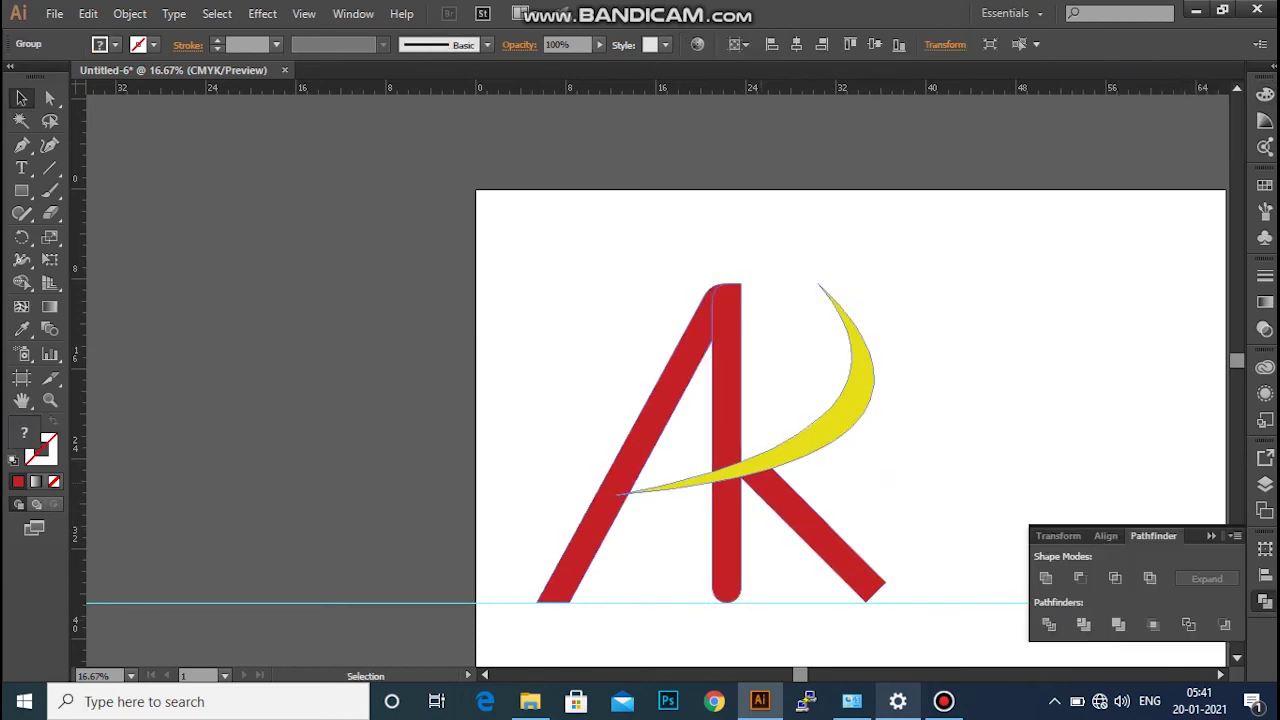
right_click(761, 487)
key("Escape")
key("ctrl+plus")
key("a")
left_click(820, 529)
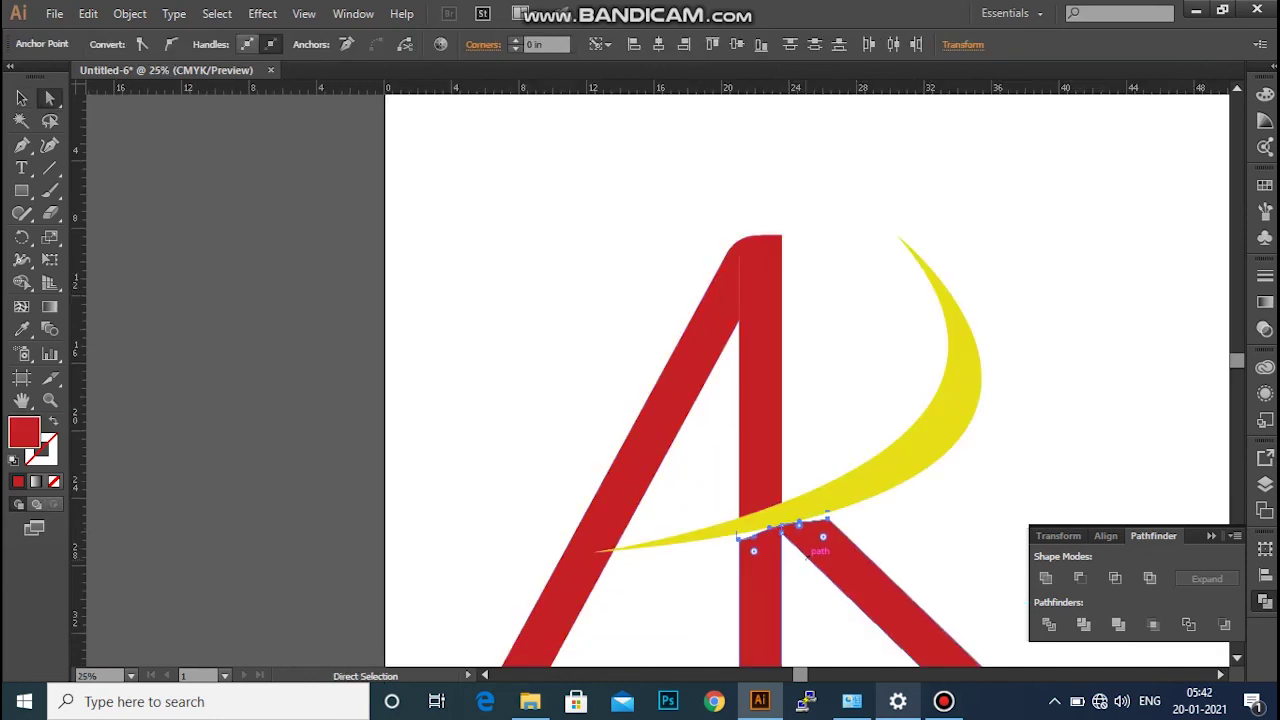
key("ctrl+shift+a")
Pull the red diagonal's junction anchor up off the swoosh.
left_click(826, 529)
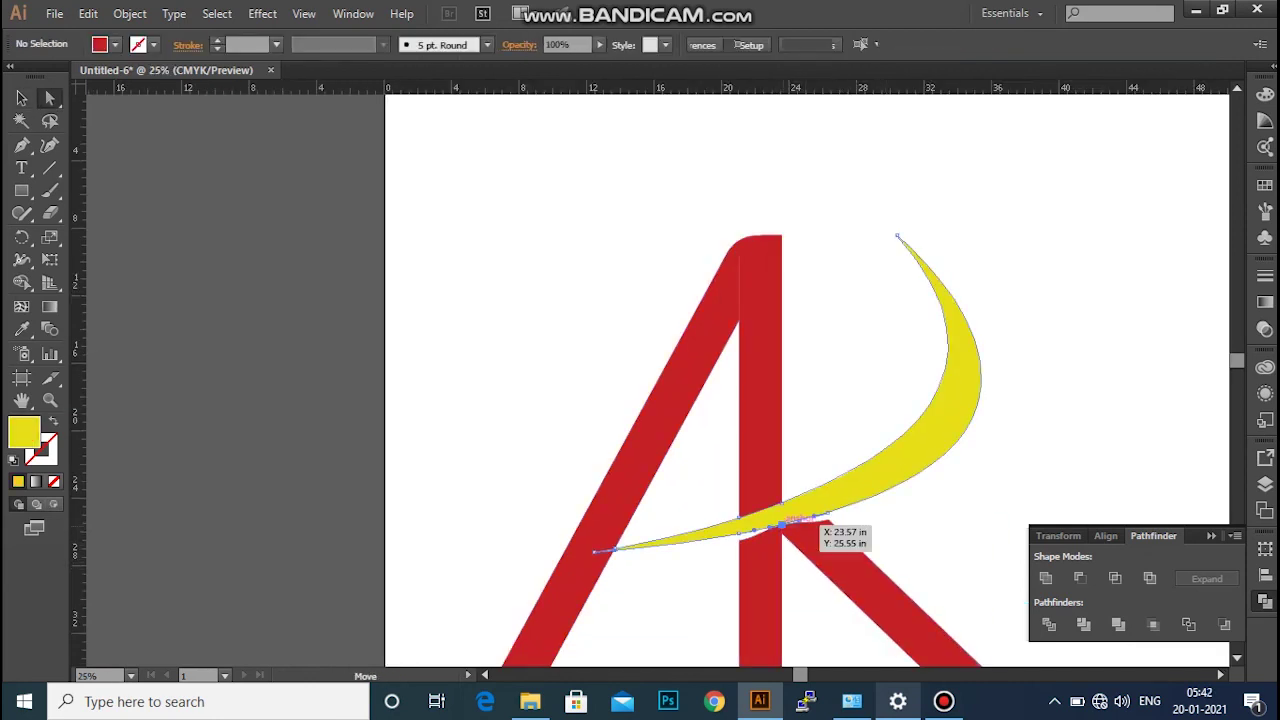
left_click(781, 526)
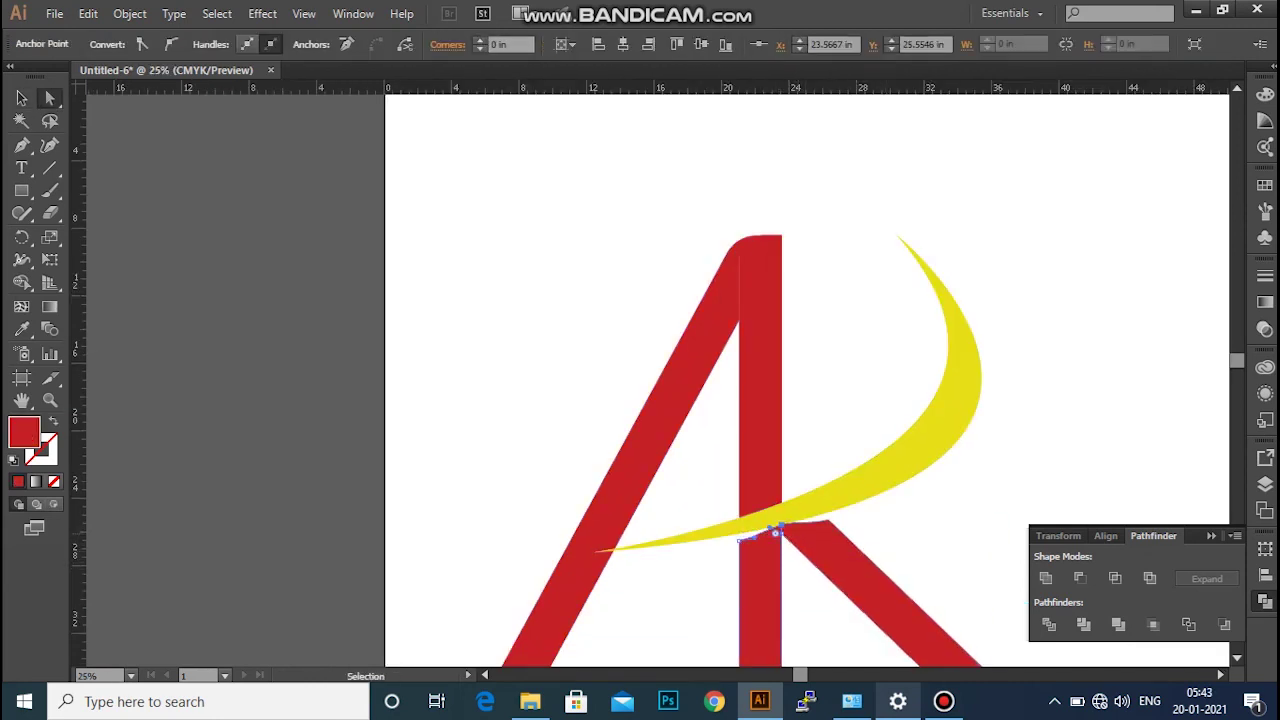
key("ctrl+plus")
left_click(823, 572, "shift")
left_click(816, 580)
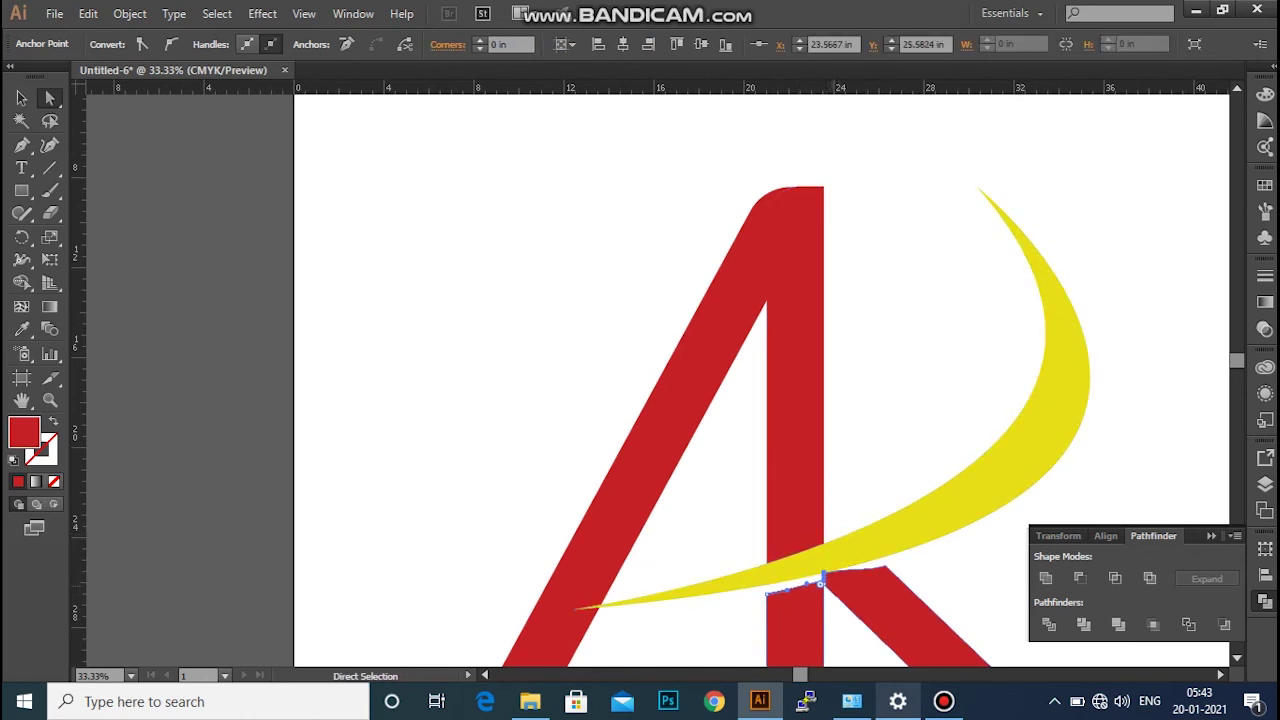
left_click_drag(822, 579, 825, 570)
left_click(917, 574)
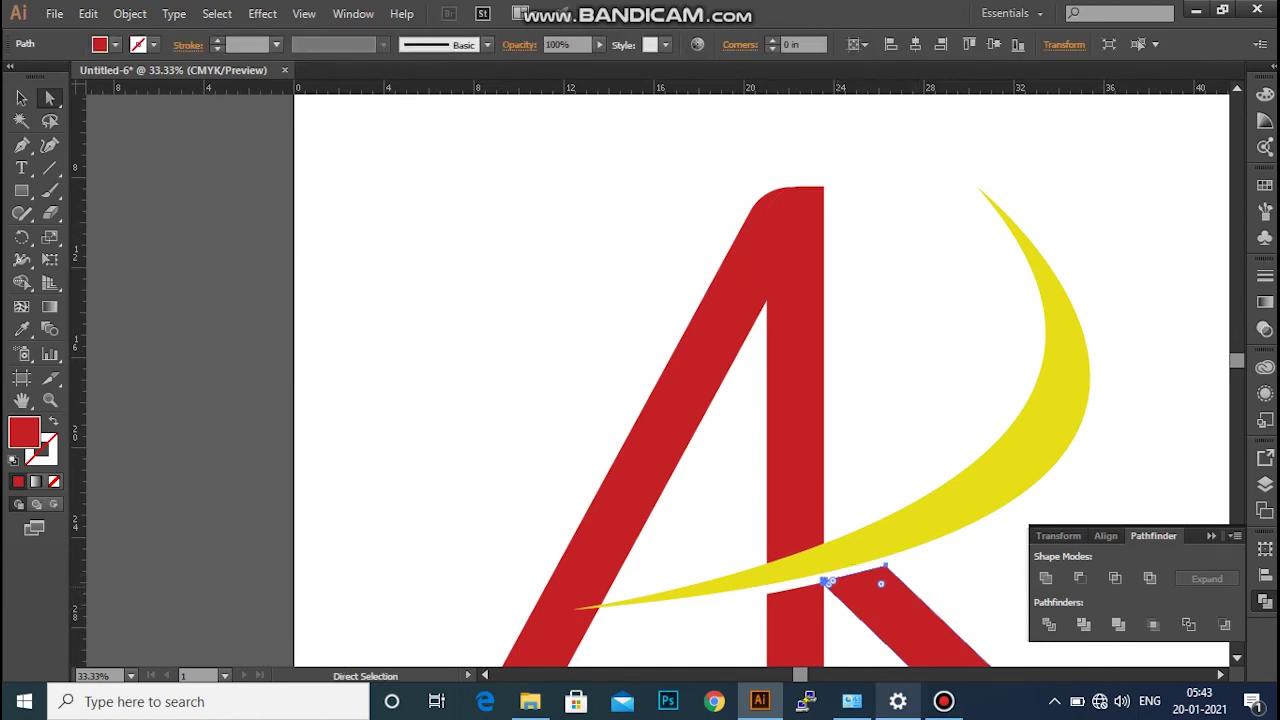
key("ctrl+shift+a")
Lift the red stem's bottom edge above the swoosh to leave a clean gap.
left_click(822, 581)
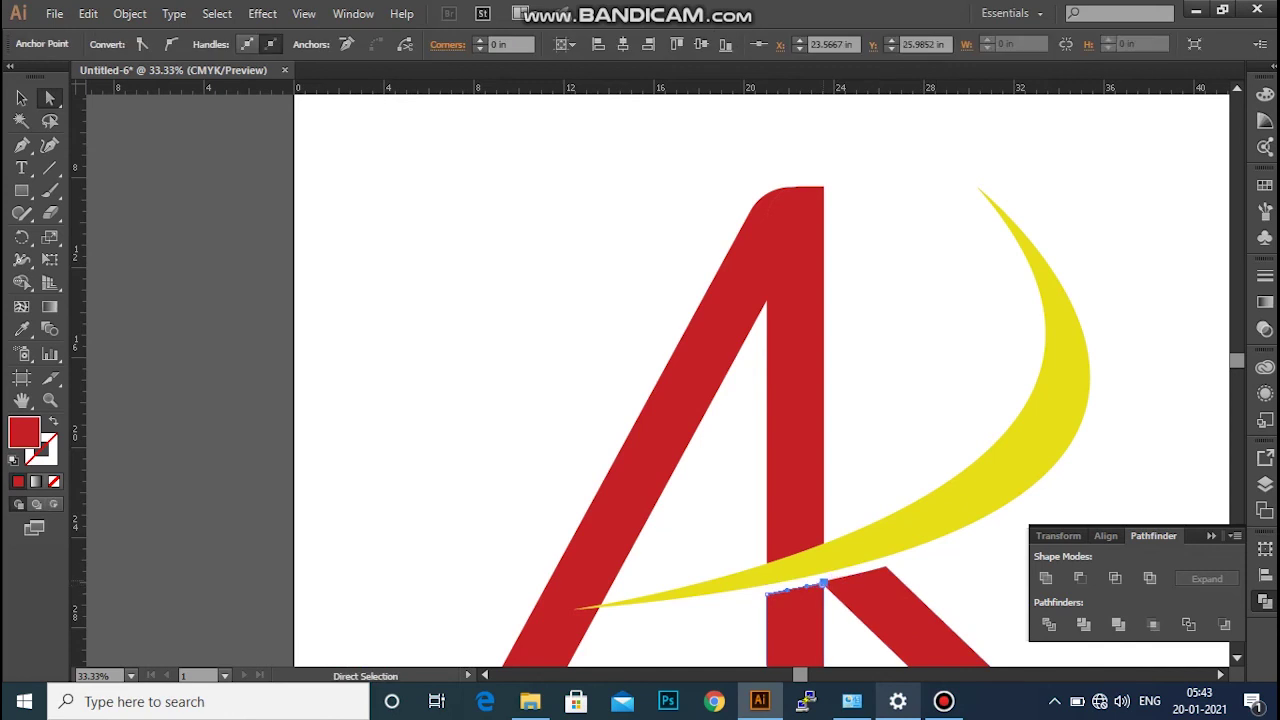
key("ctrl+shift+a")
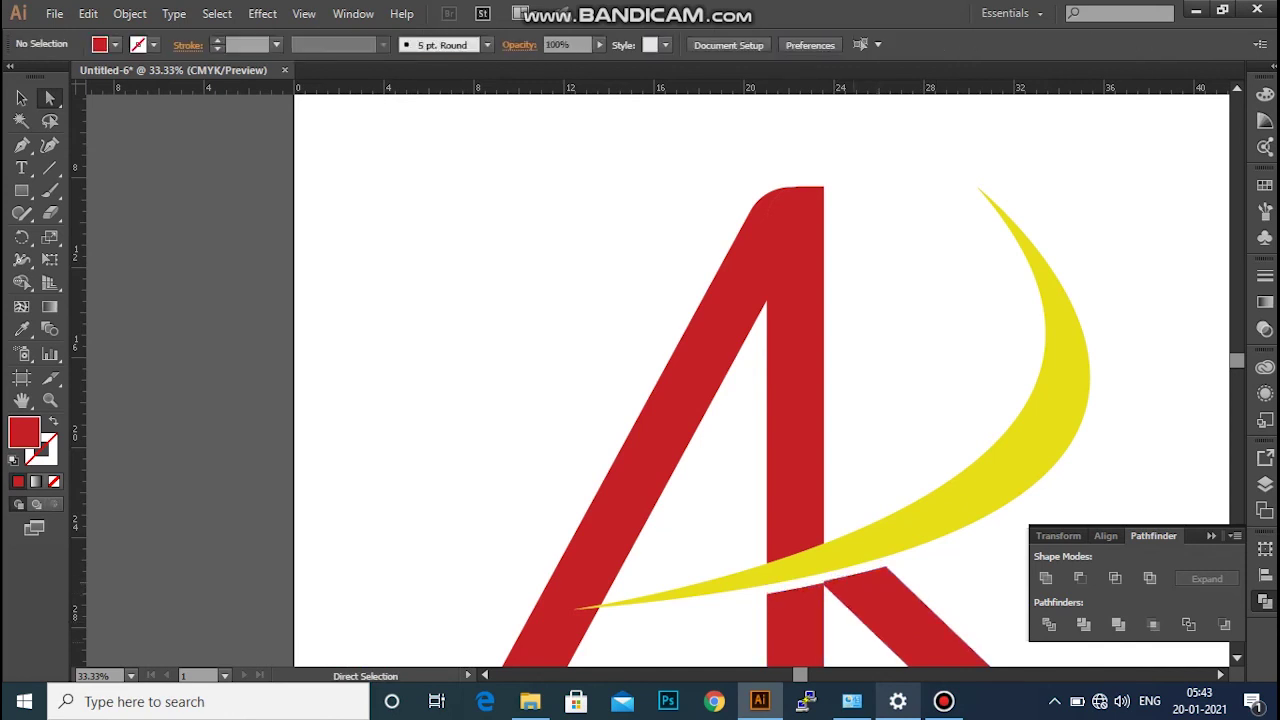
left_click(826, 582)
left_click(845, 576)
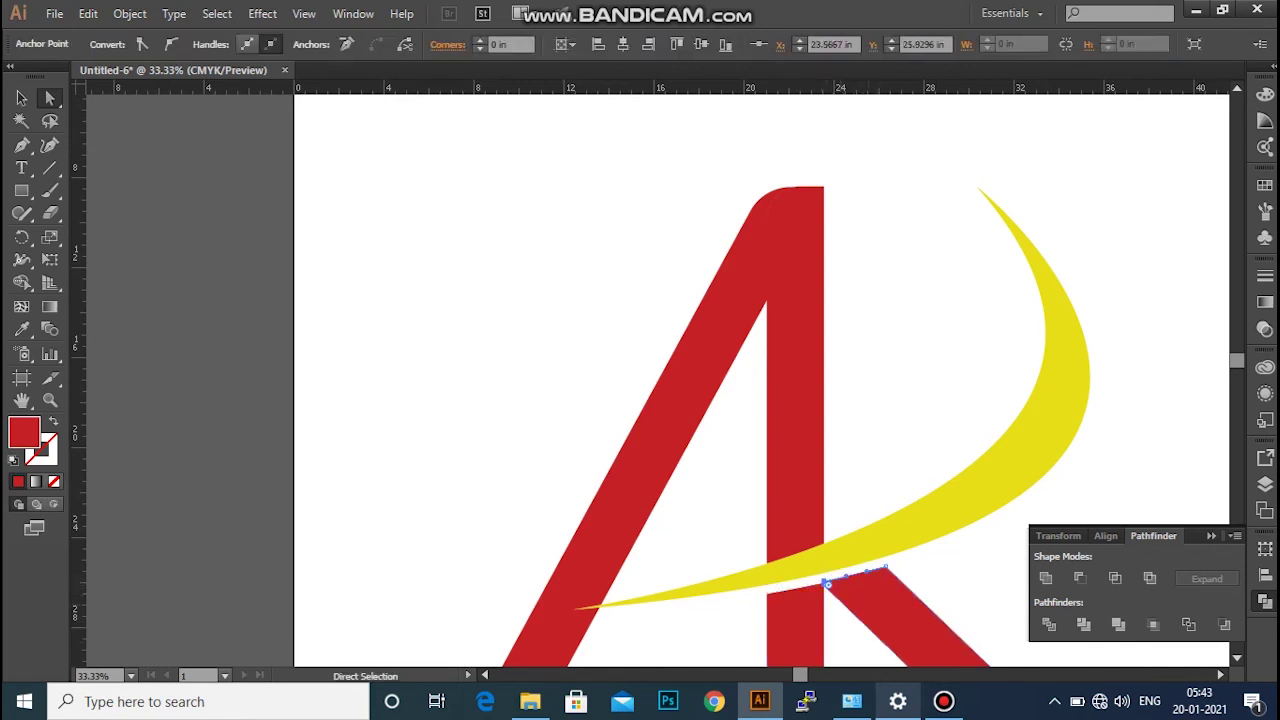
key("ctrl+shift+a")
left_click(800, 530)
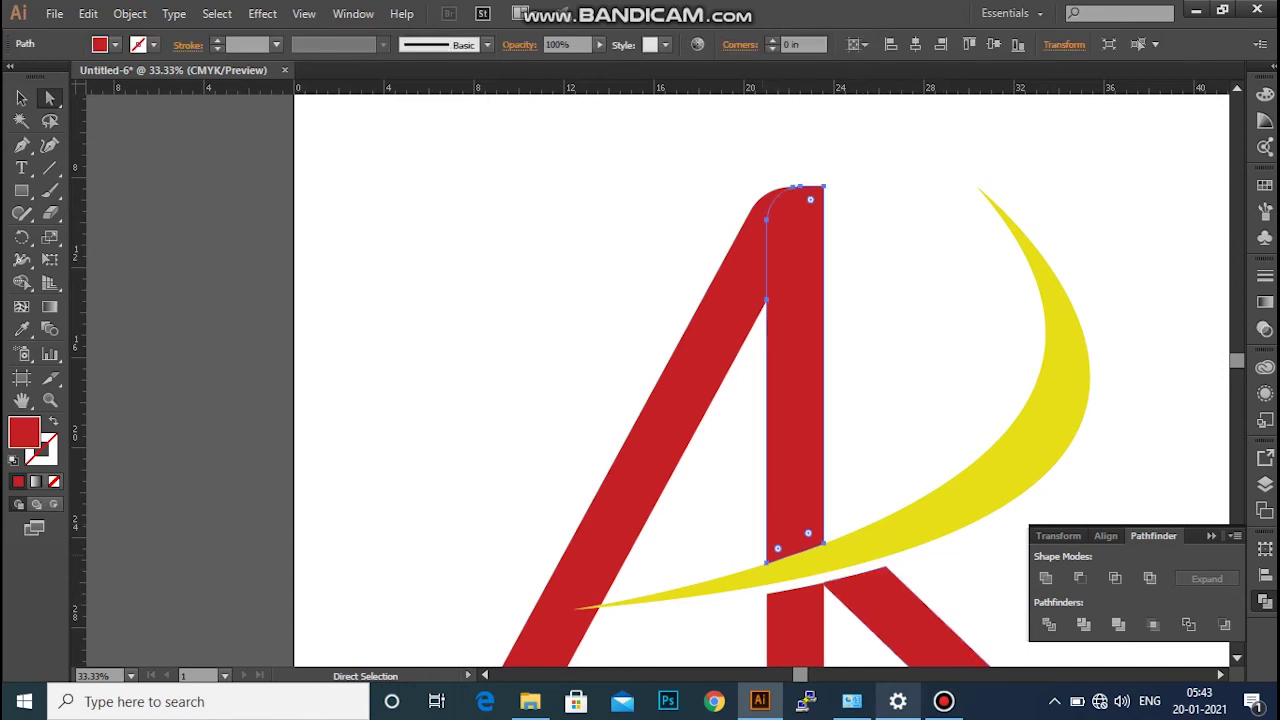
left_click(772, 558)
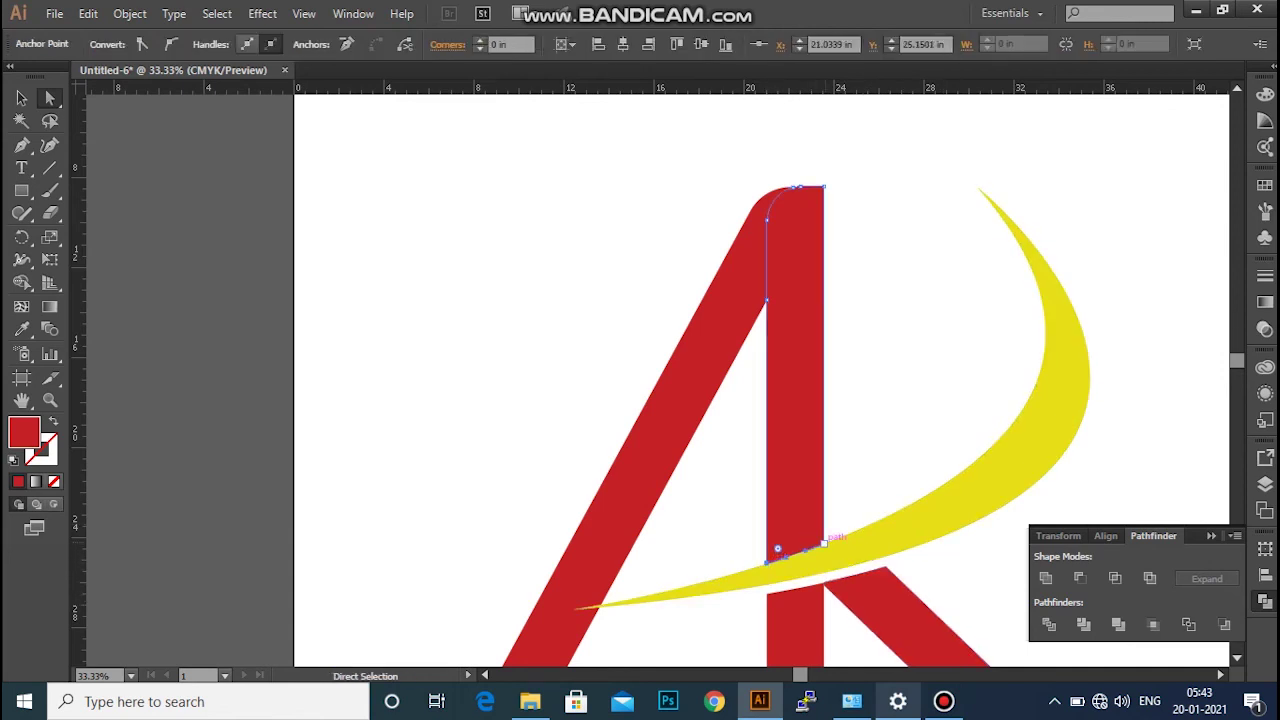
left_click_drag(822, 543, 823, 540)
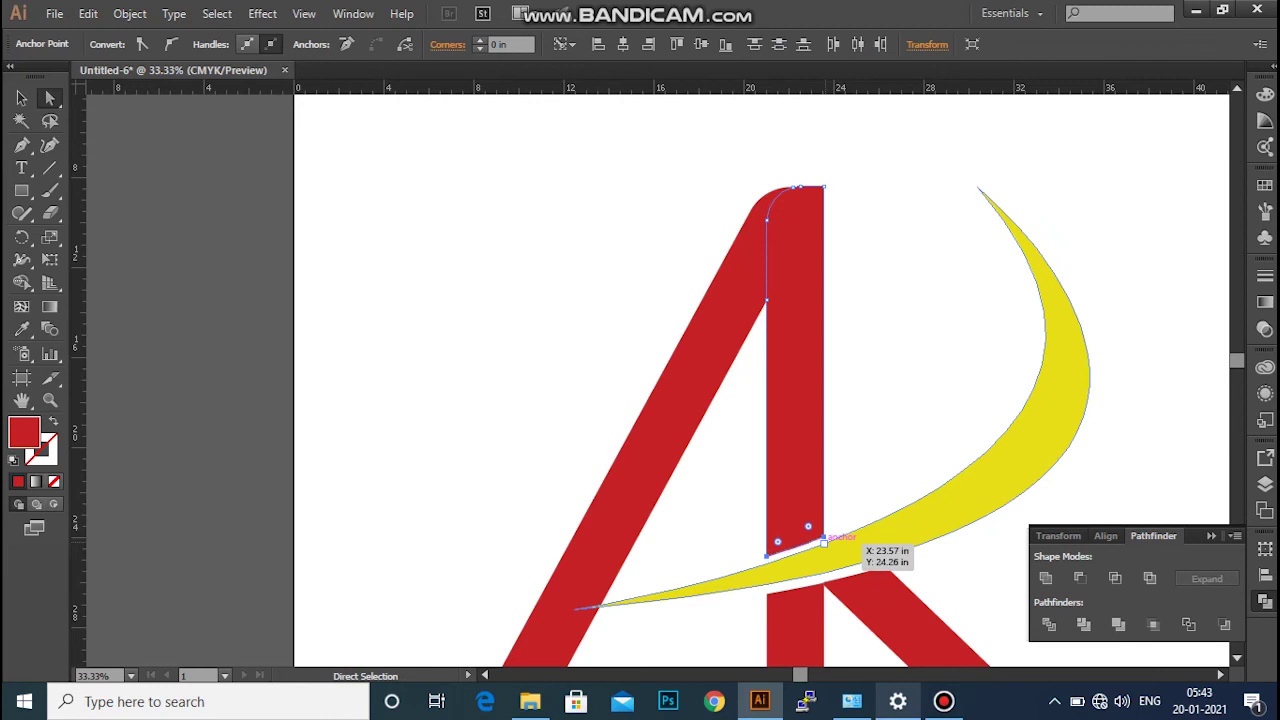
left_click(649, 530)
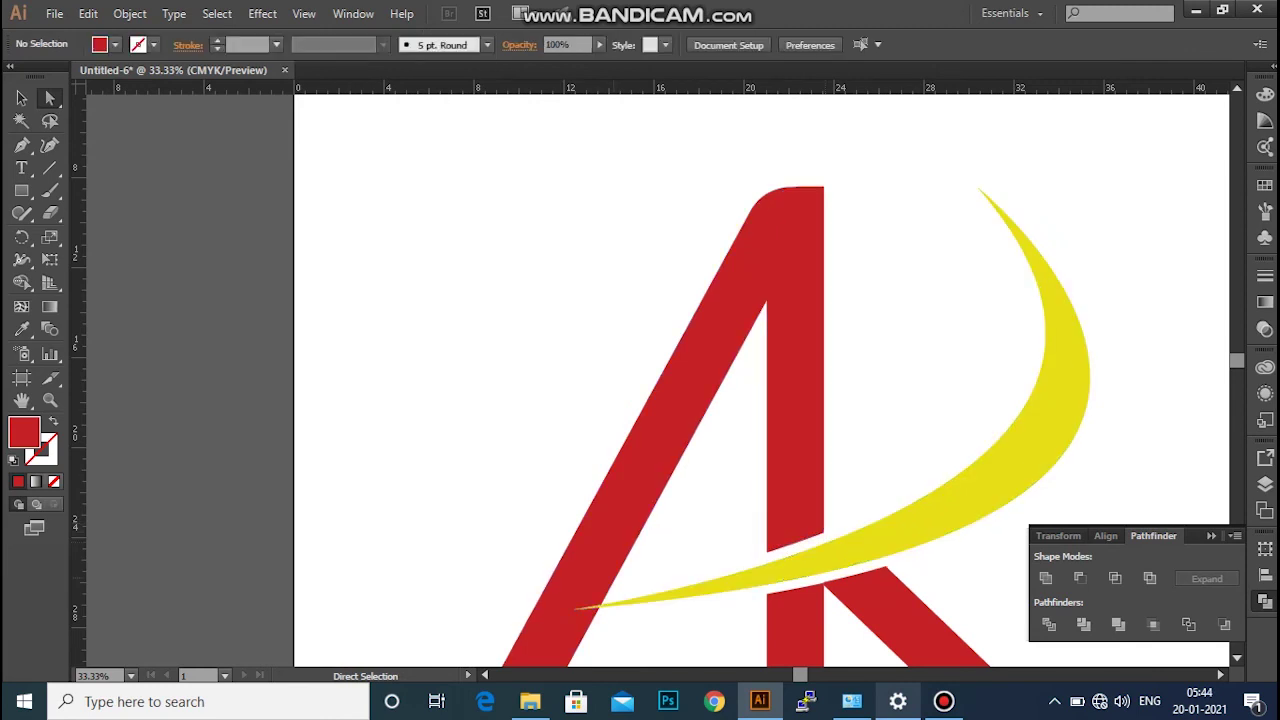
left_click_drag(597, 606, 593, 607)
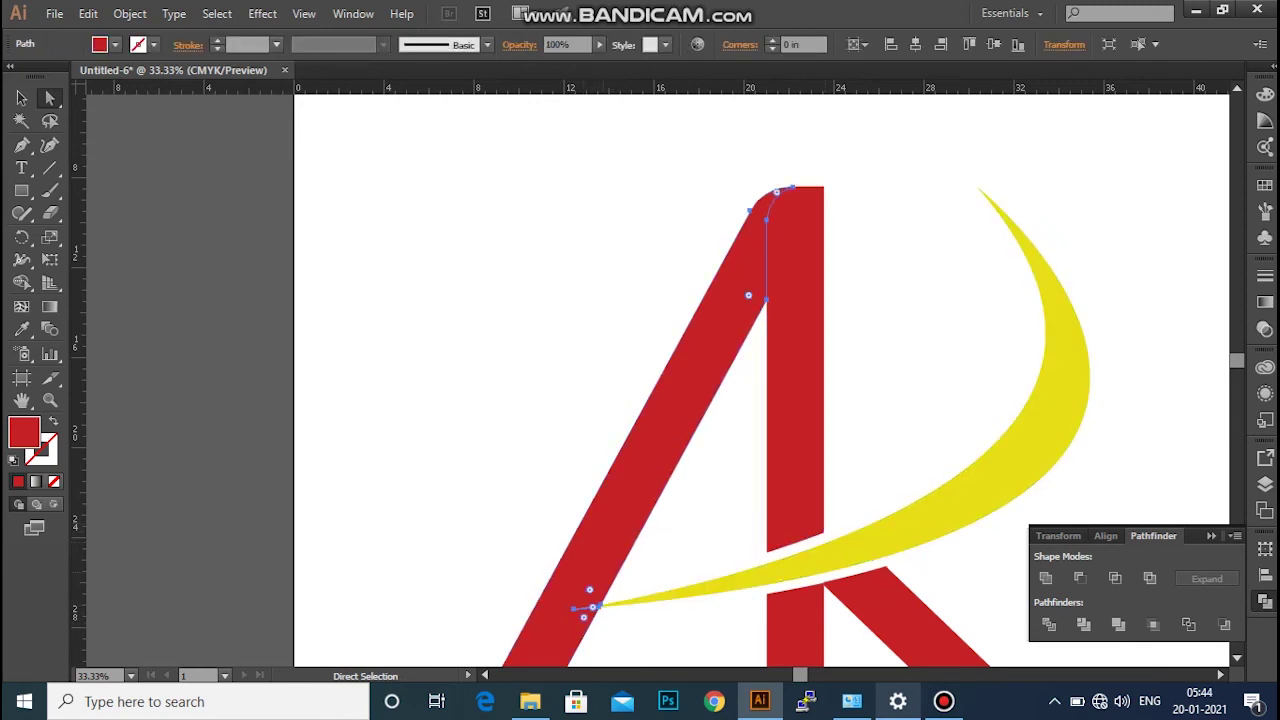
key("ctrl+shift+a")
Give the K leg's end 1.23 in rounded corners and close the Pathfinder panel.
key("ctrl+minus")
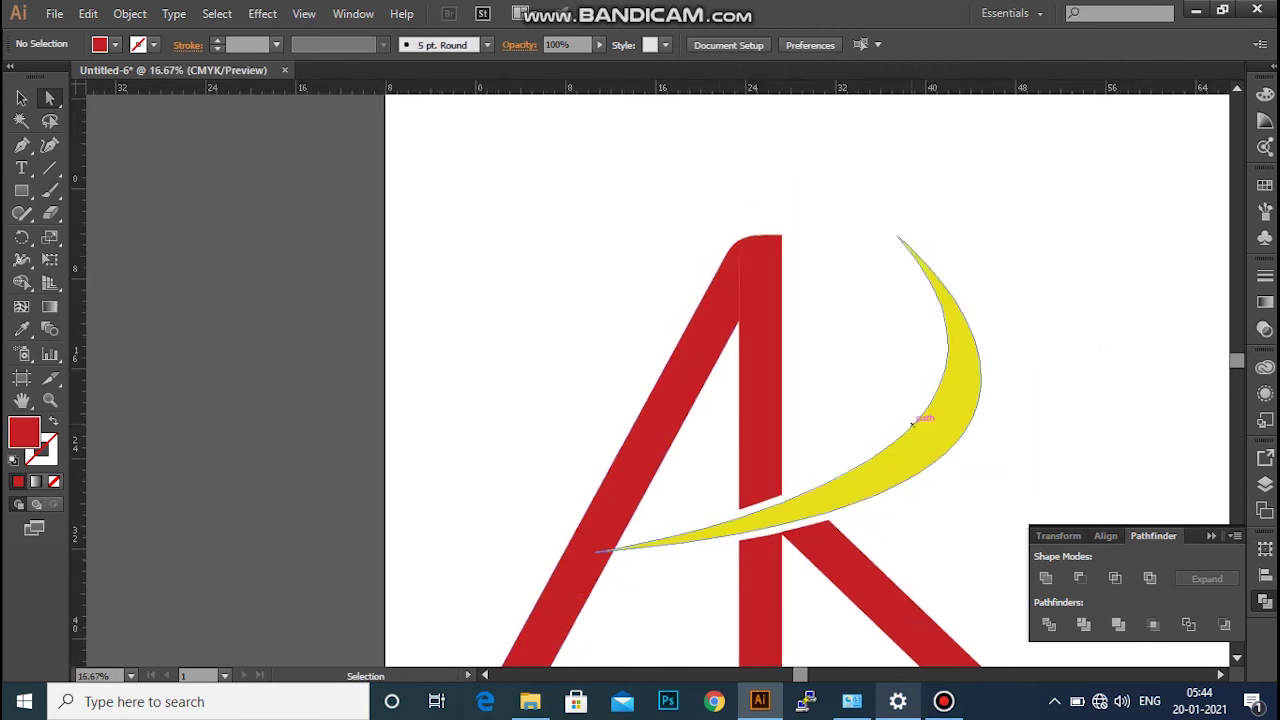
key("ctrl+minus")
left_click(830, 297)
left_click(836, 568)
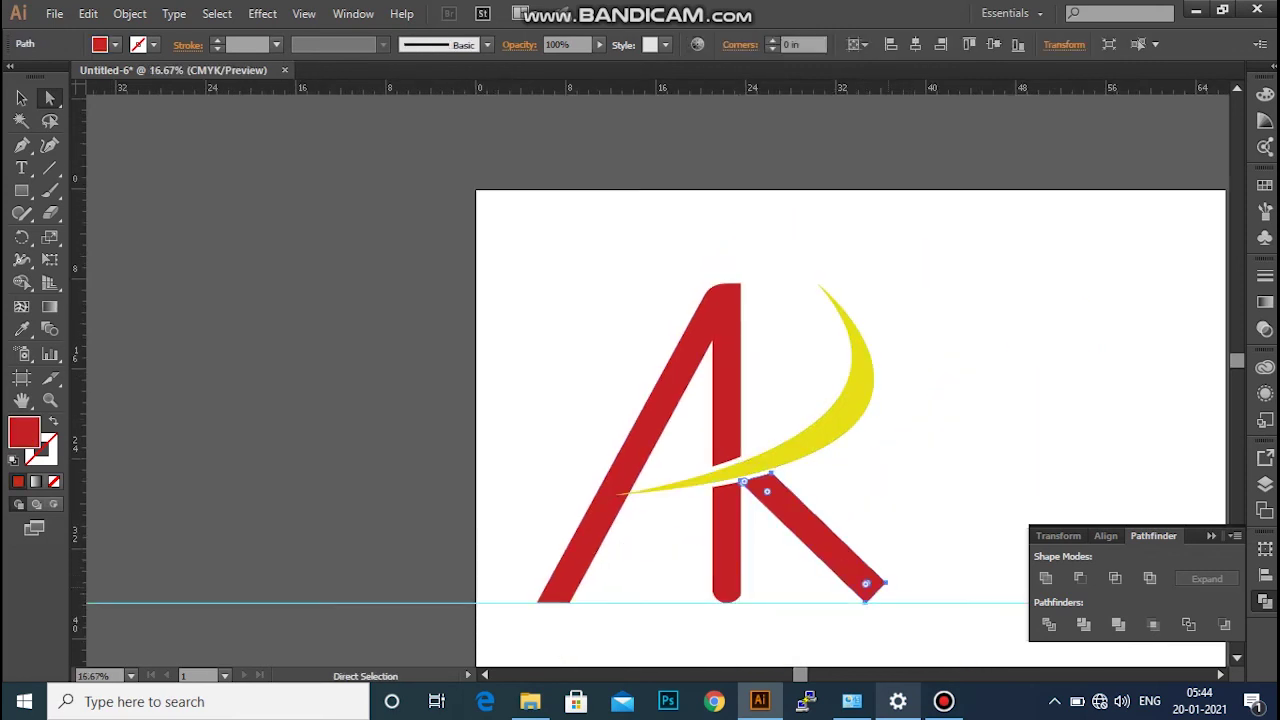
key("ctrl+minus")
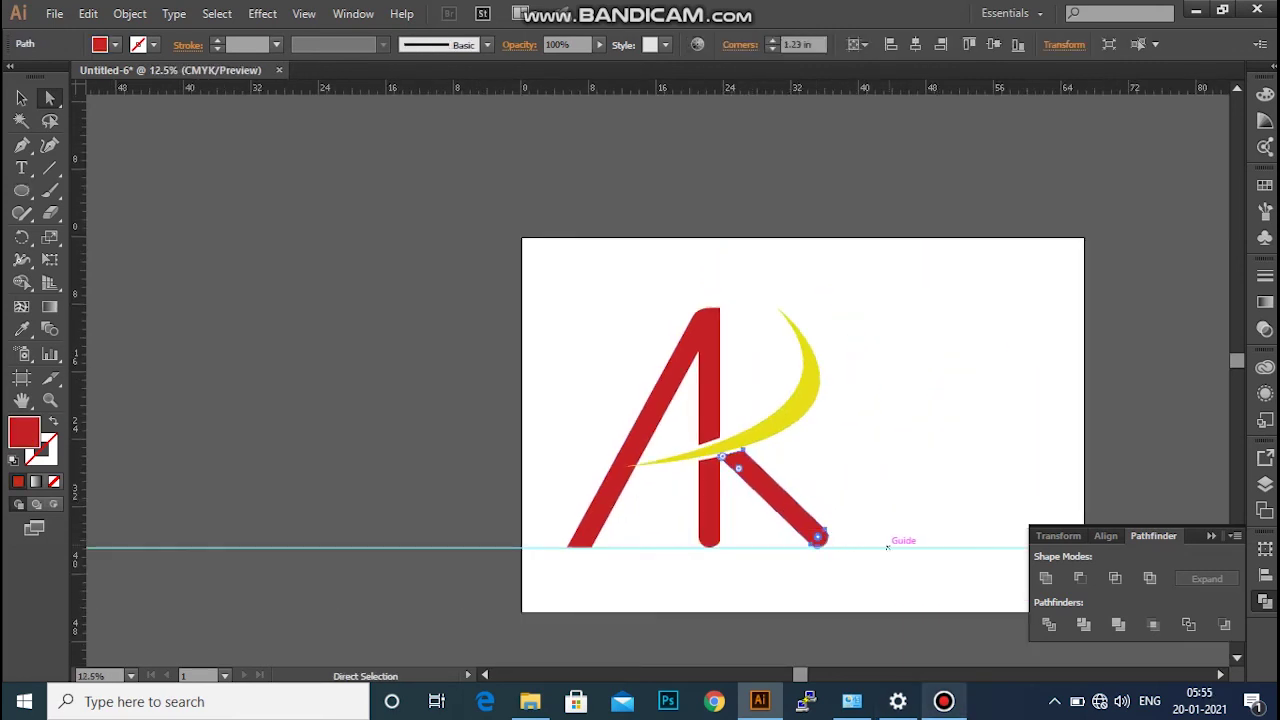
key("ctrl+shift+a")
key("m")
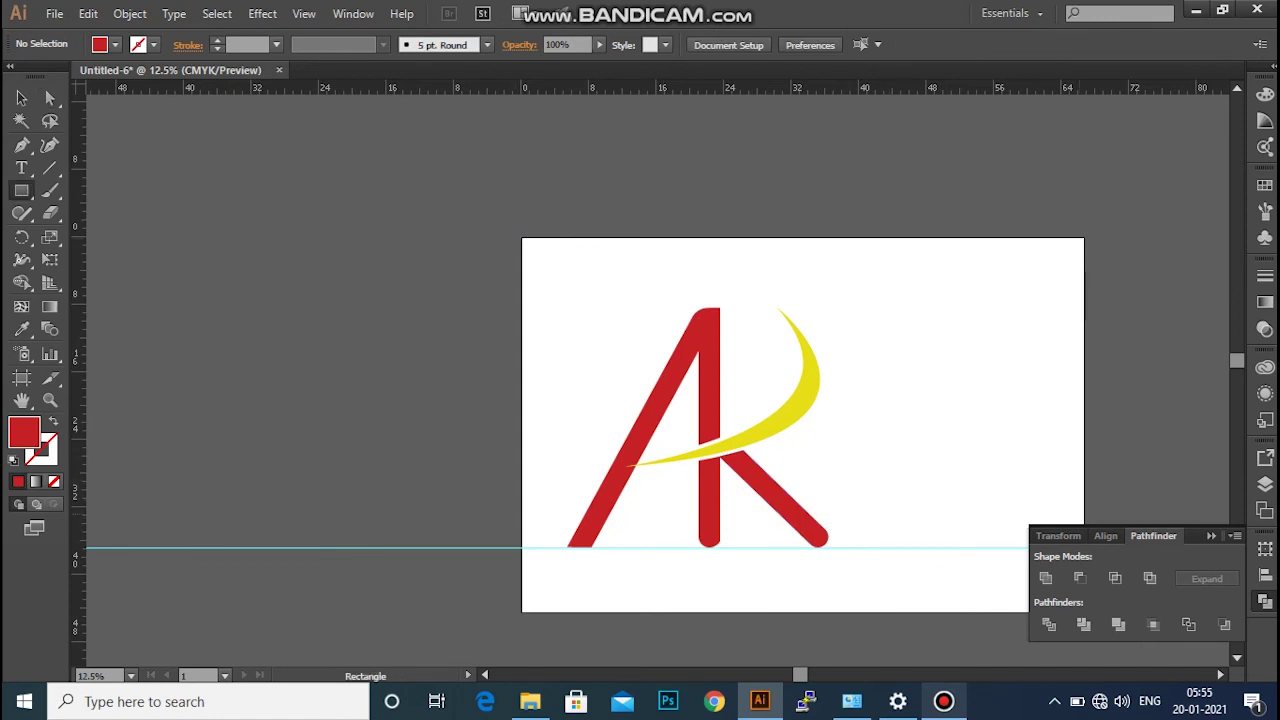
key("ctrl+shift+F9")
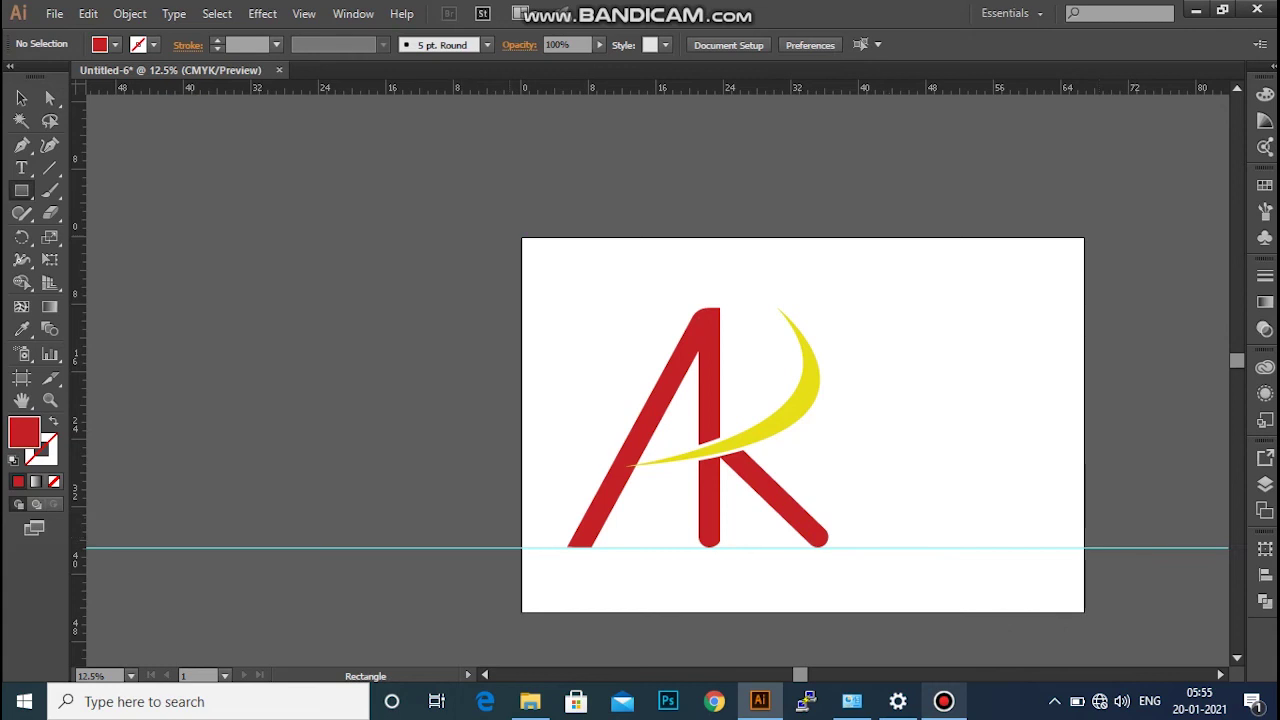
Draw a rectangle covering the whole artboard.
mouse_move(521, 237)
left_mouse_down()
mouse_move(1041, 632)
mouse_move(1083, 611)
left_mouse_up()
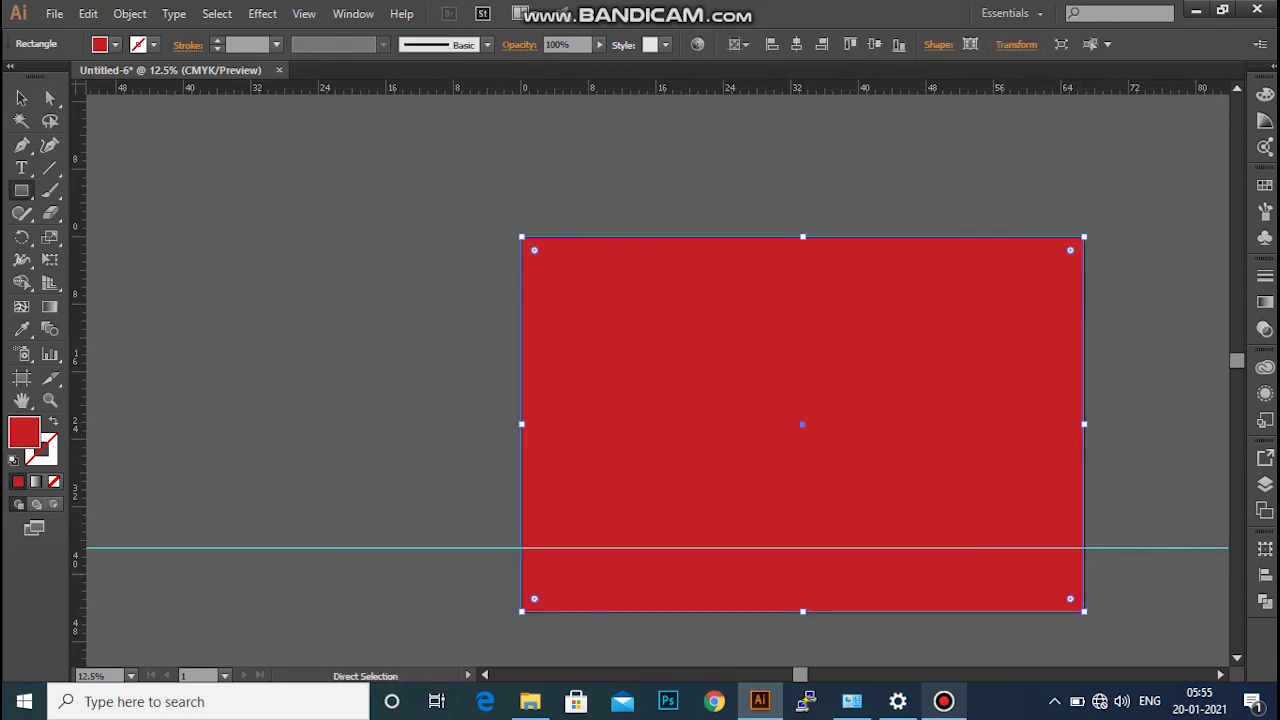
key("ctrl+z")
left_click(657, 430)
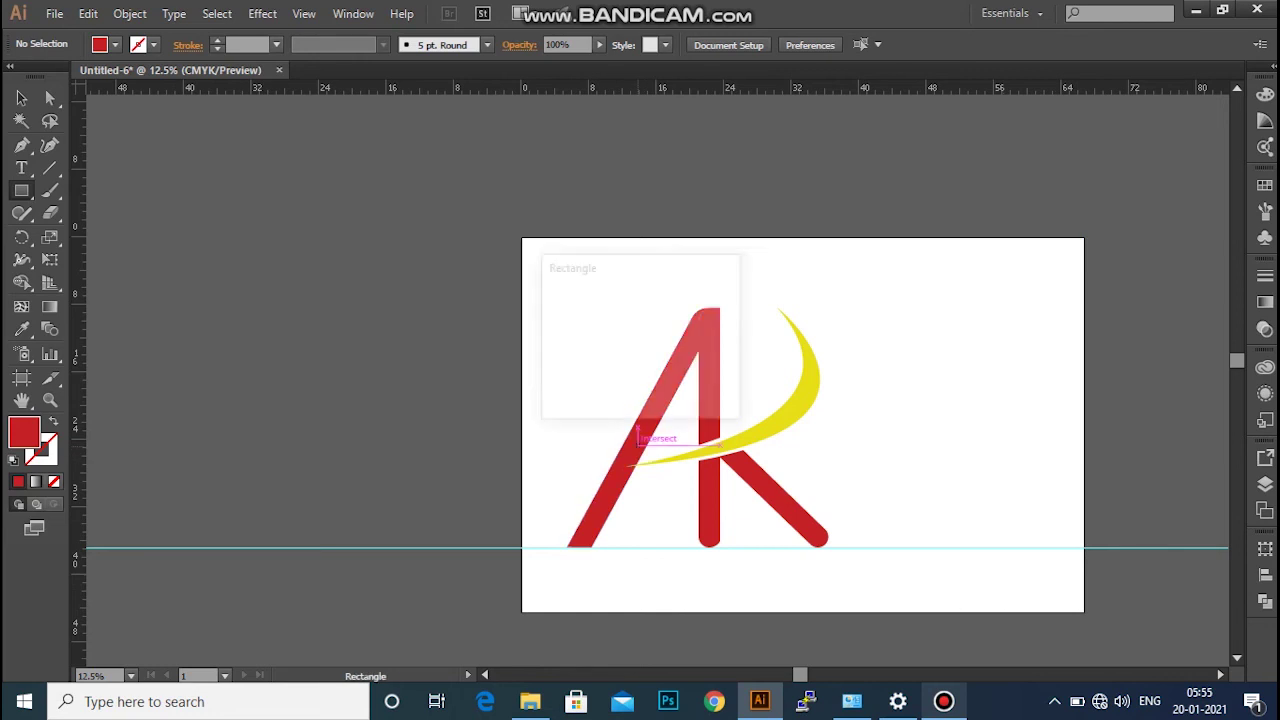
left_click(686, 382)
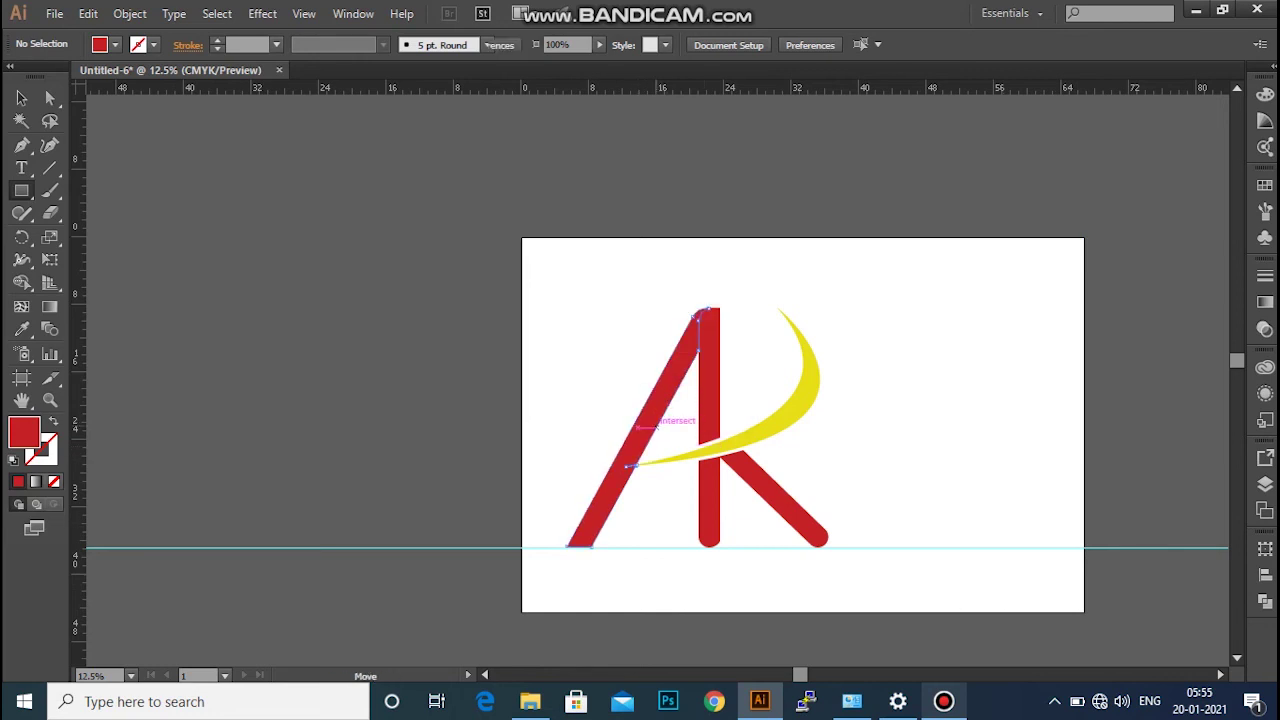
key("ctrl+shift+z")
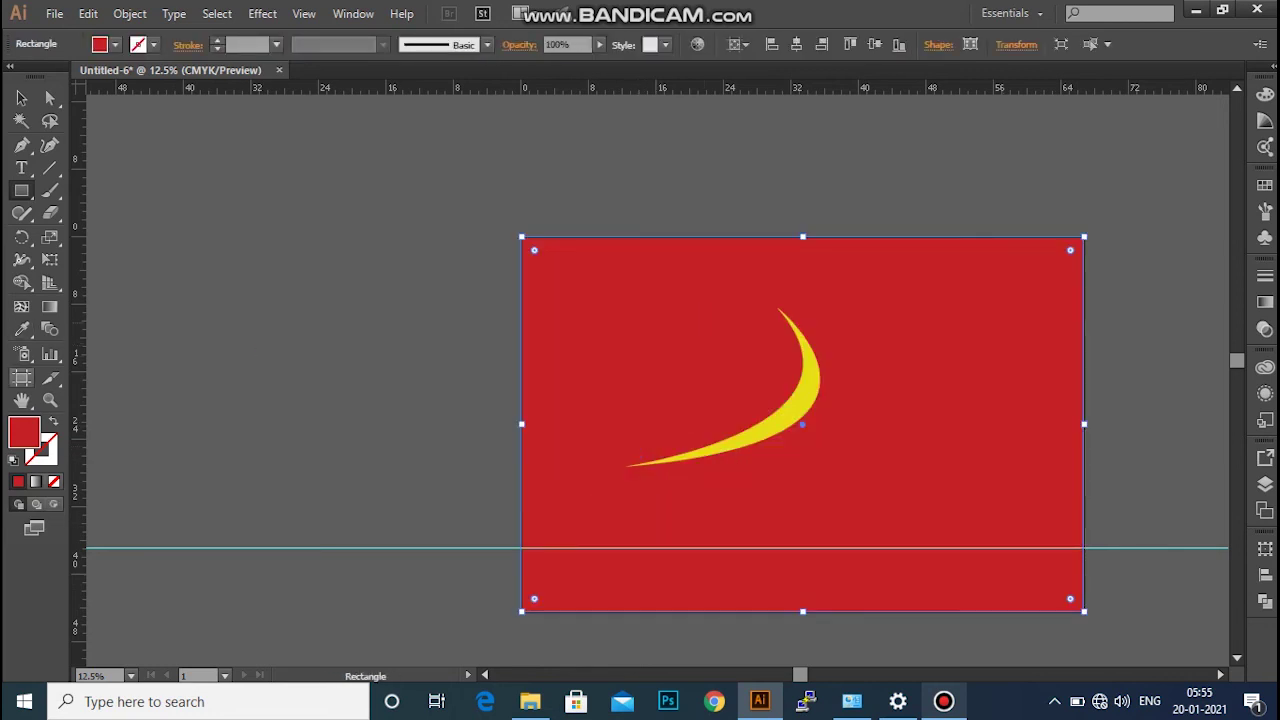
Fill the background rectangle dark grey #474646.
double_click(24, 431)
key("Return")
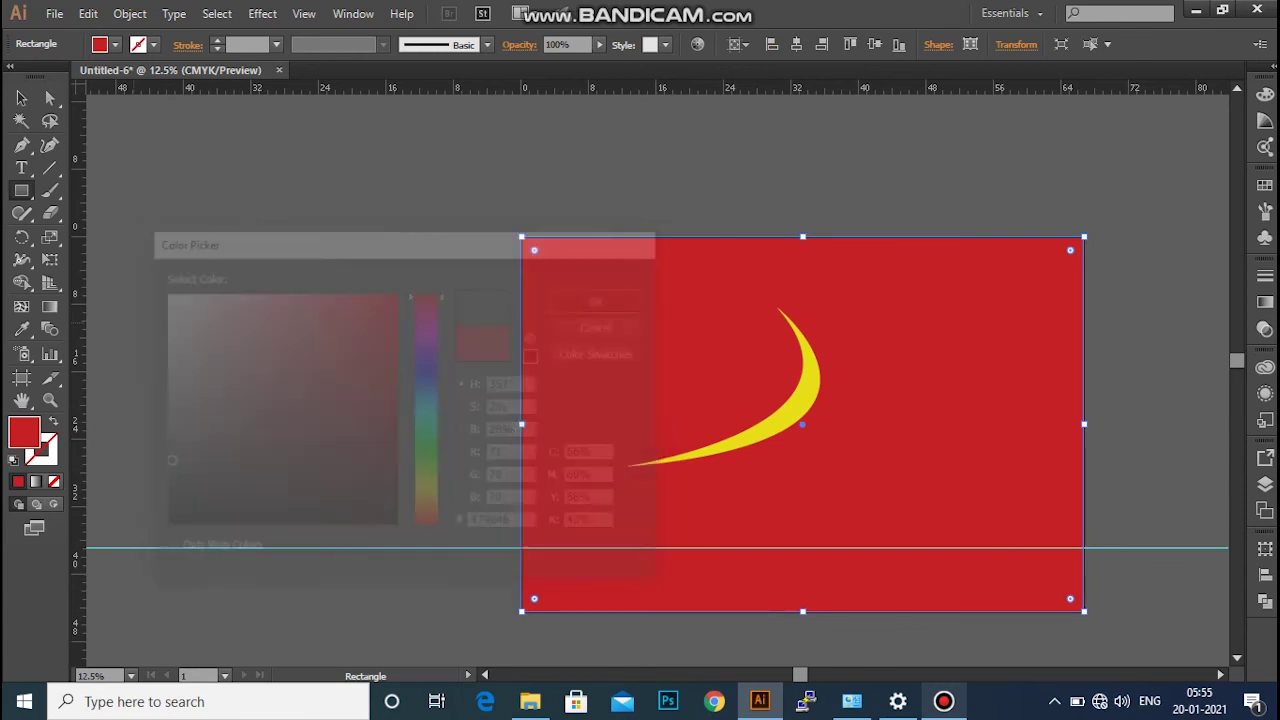
left_click(802, 424)
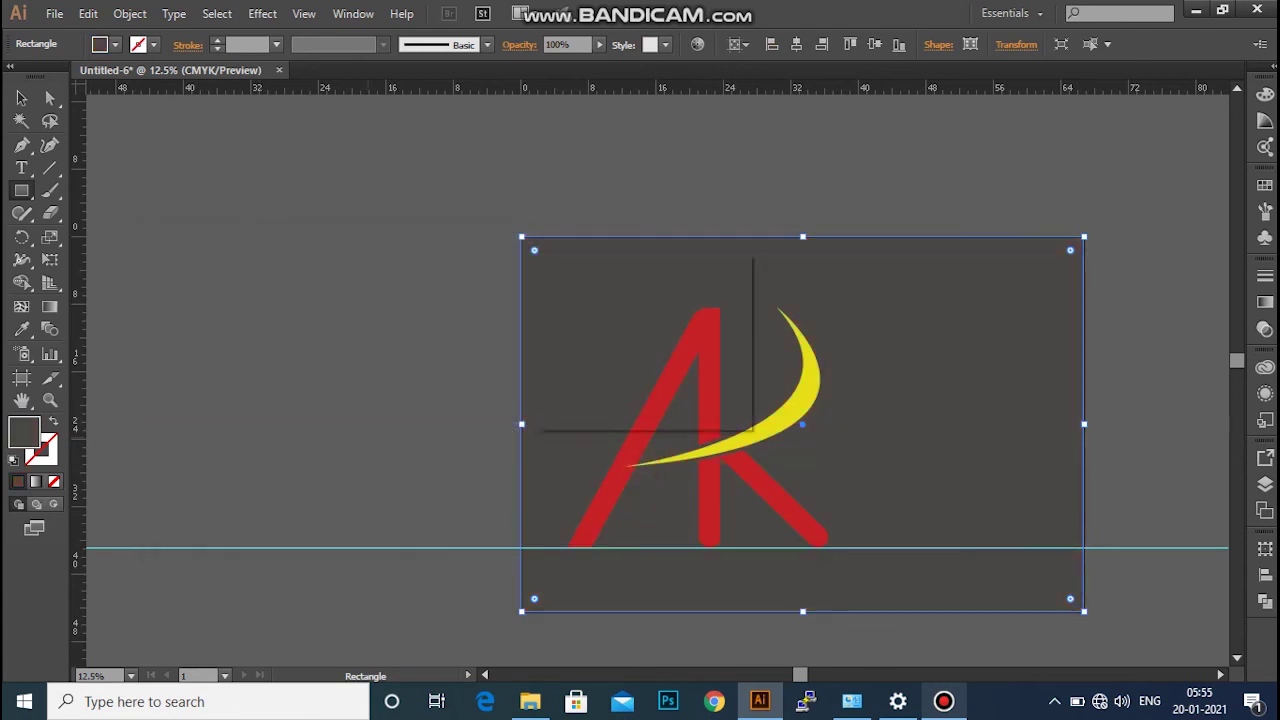
left_click(688, 382)
key("l")
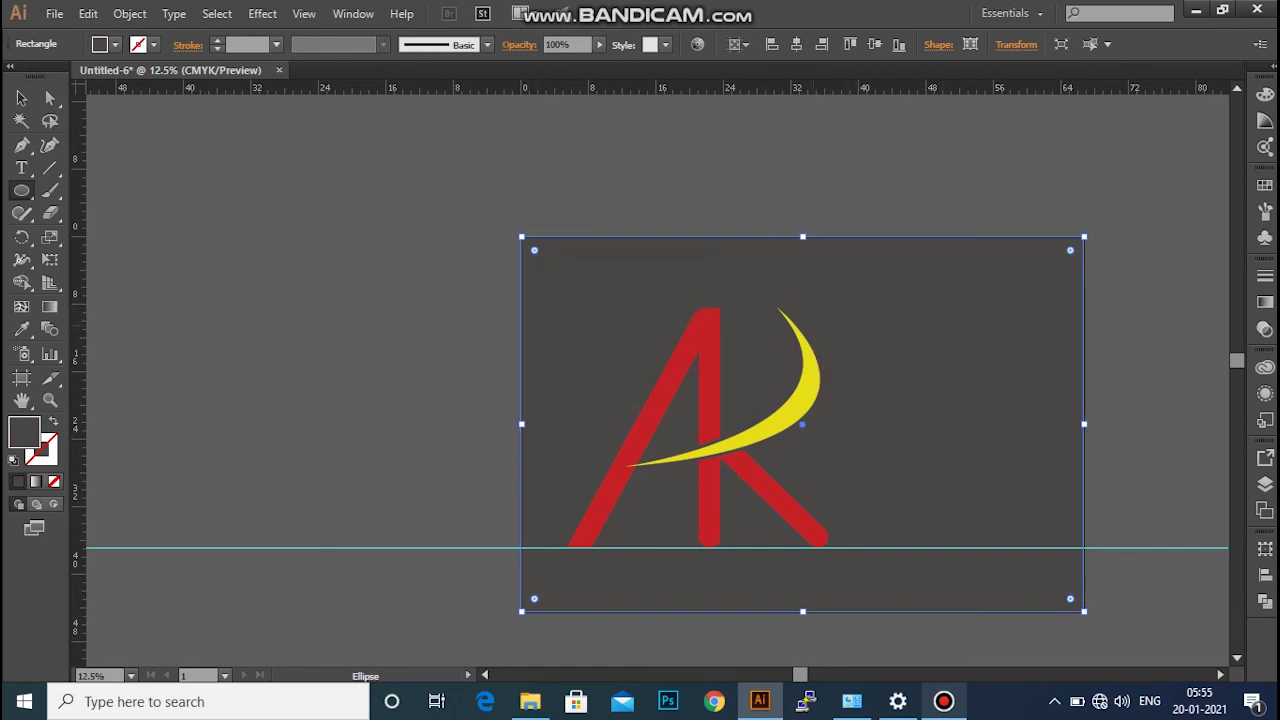
Draw a small circle at the yellow swoosh's tip and fill it white (FFFFFF).
left_click_drag(814, 326, 842, 354)
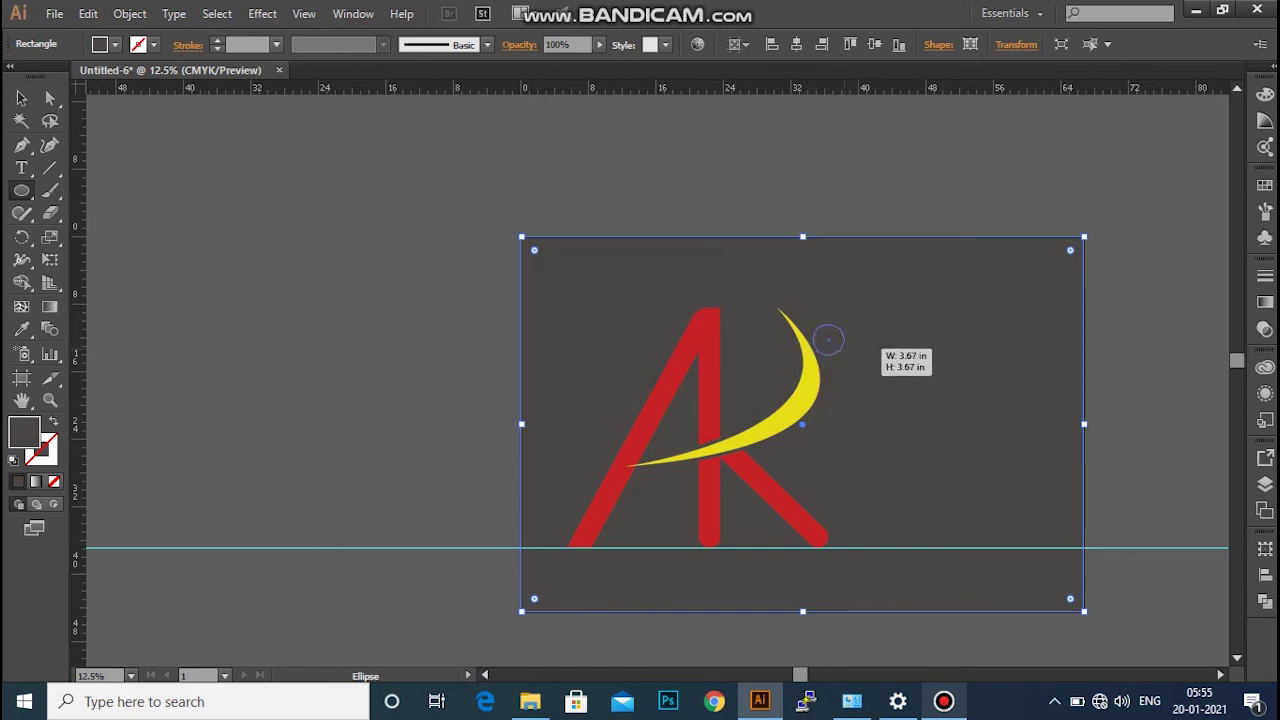
left_click_drag(843, 355, 846, 356)
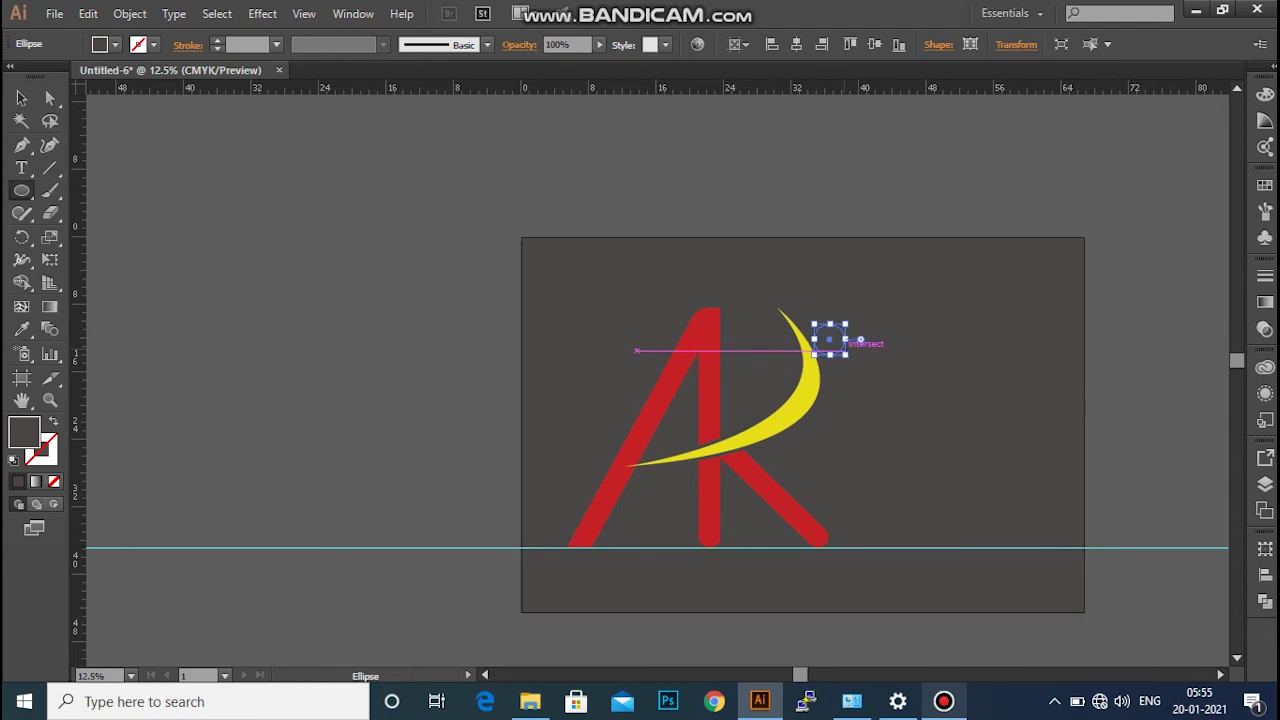
double_click(24, 430)
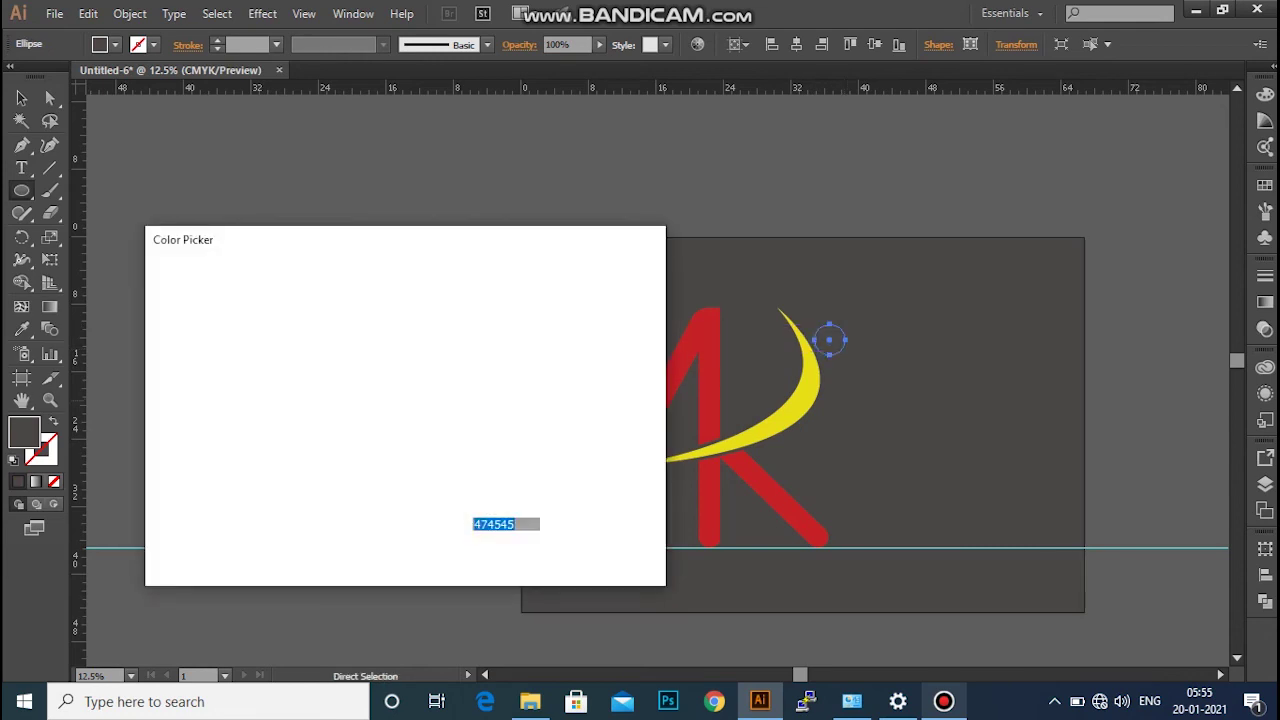
left_click(604, 298)
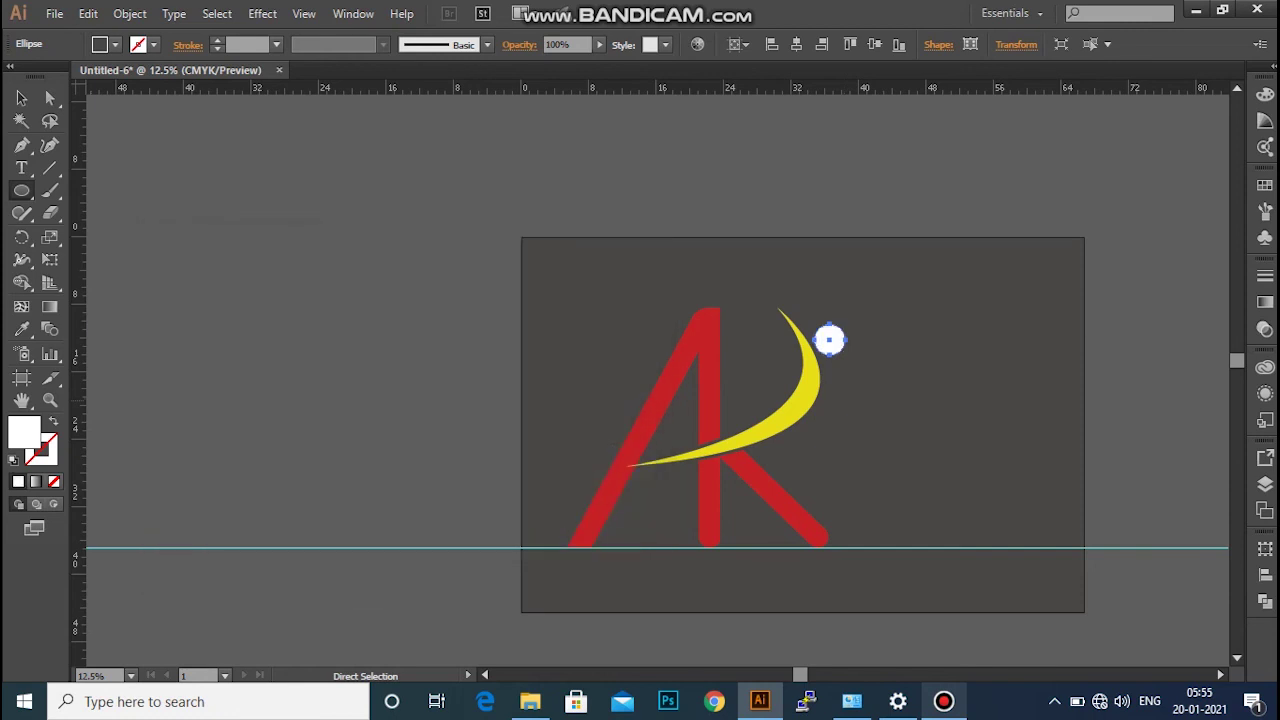
left_click(835, 352, "ctrl")
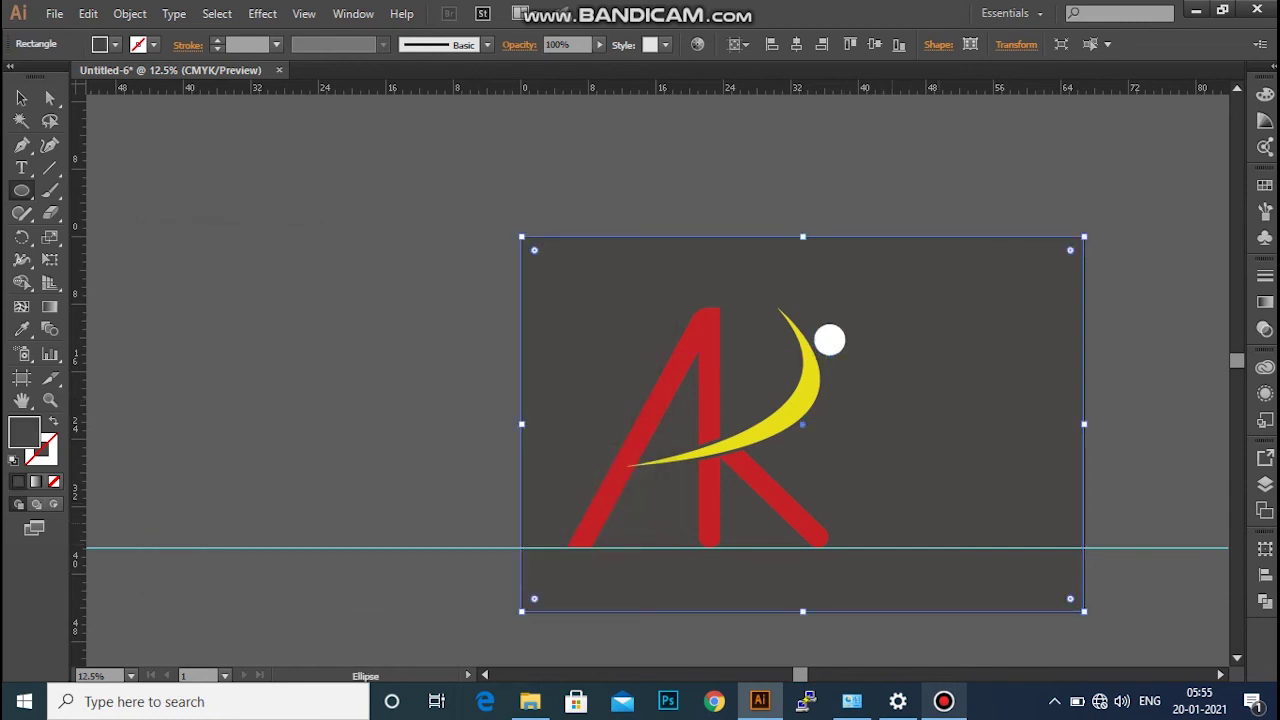
key("t")
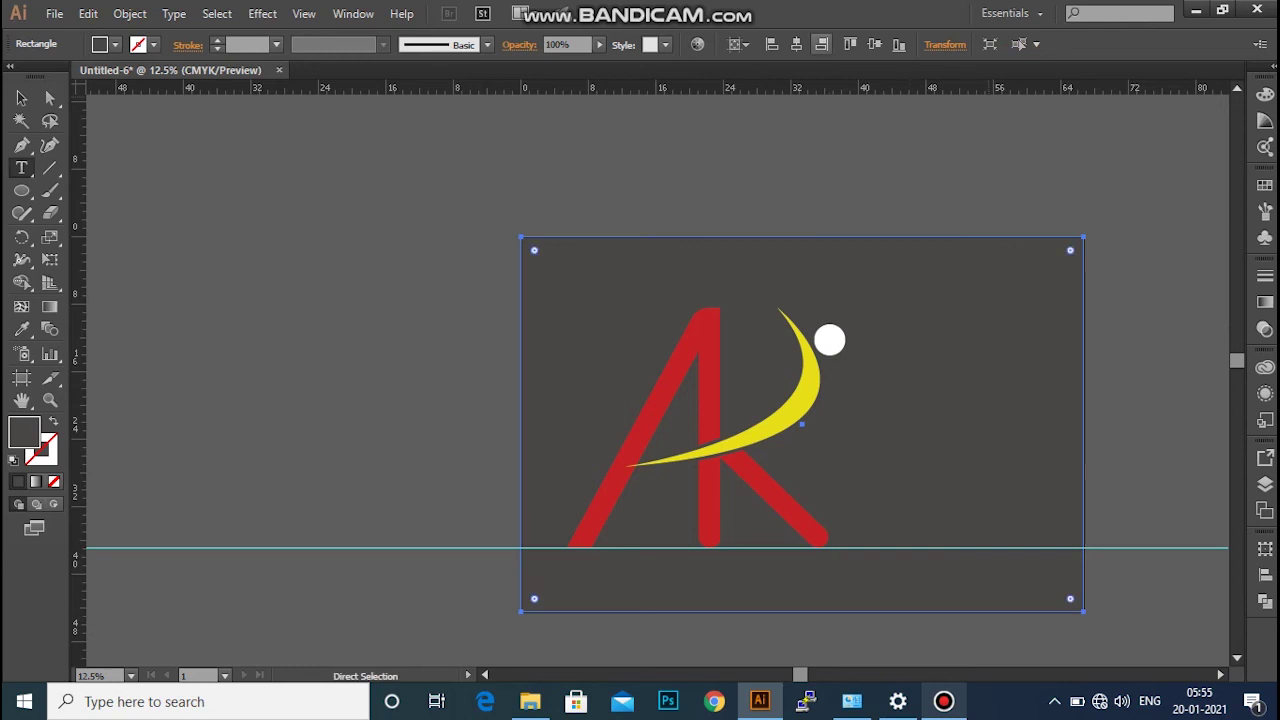
Type 'CLUB' to the right of the AK logo and nudge it slightly down.
left_click(819, 450)
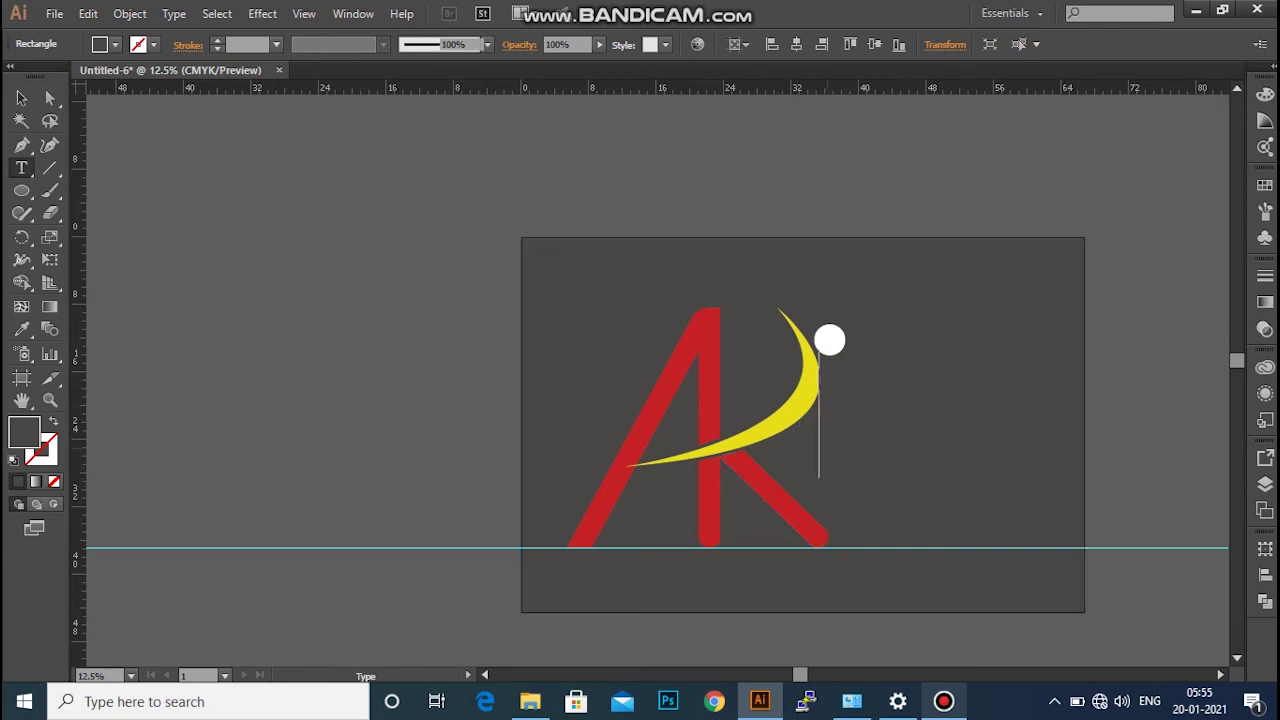
left_click_drag(170, 70, 162, 91)
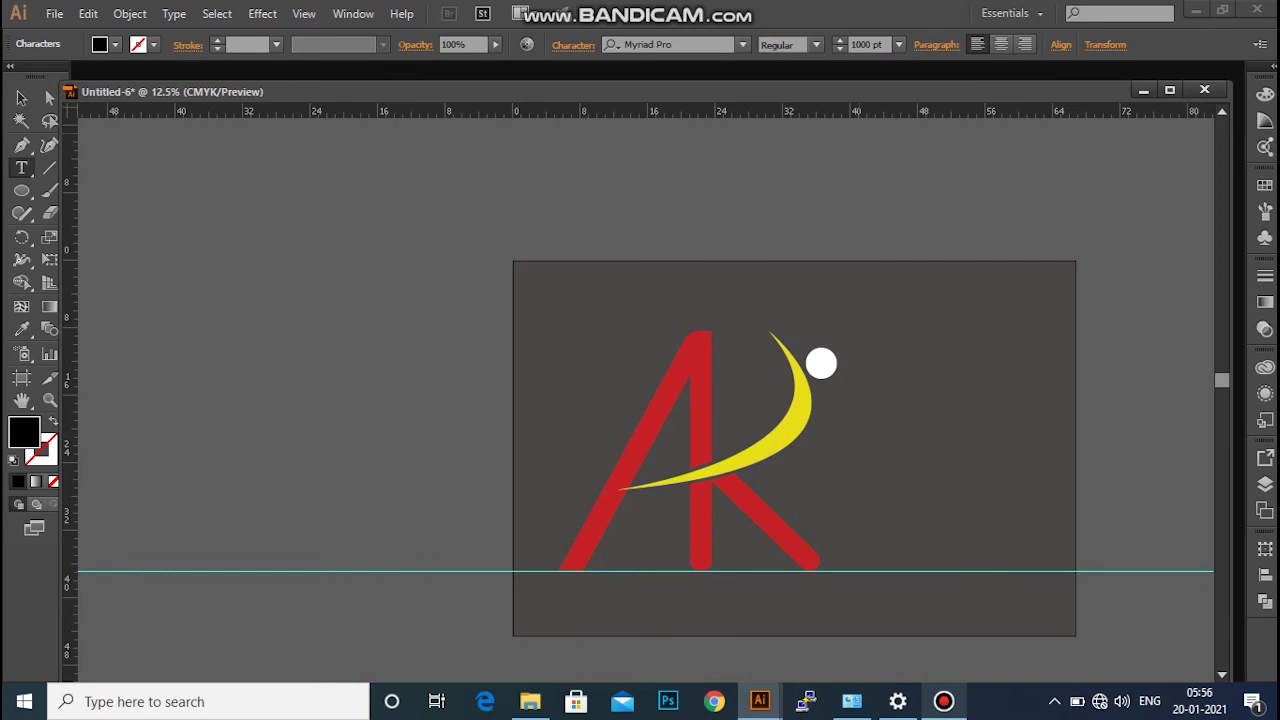
left_click_drag(170, 91, 170, 70)
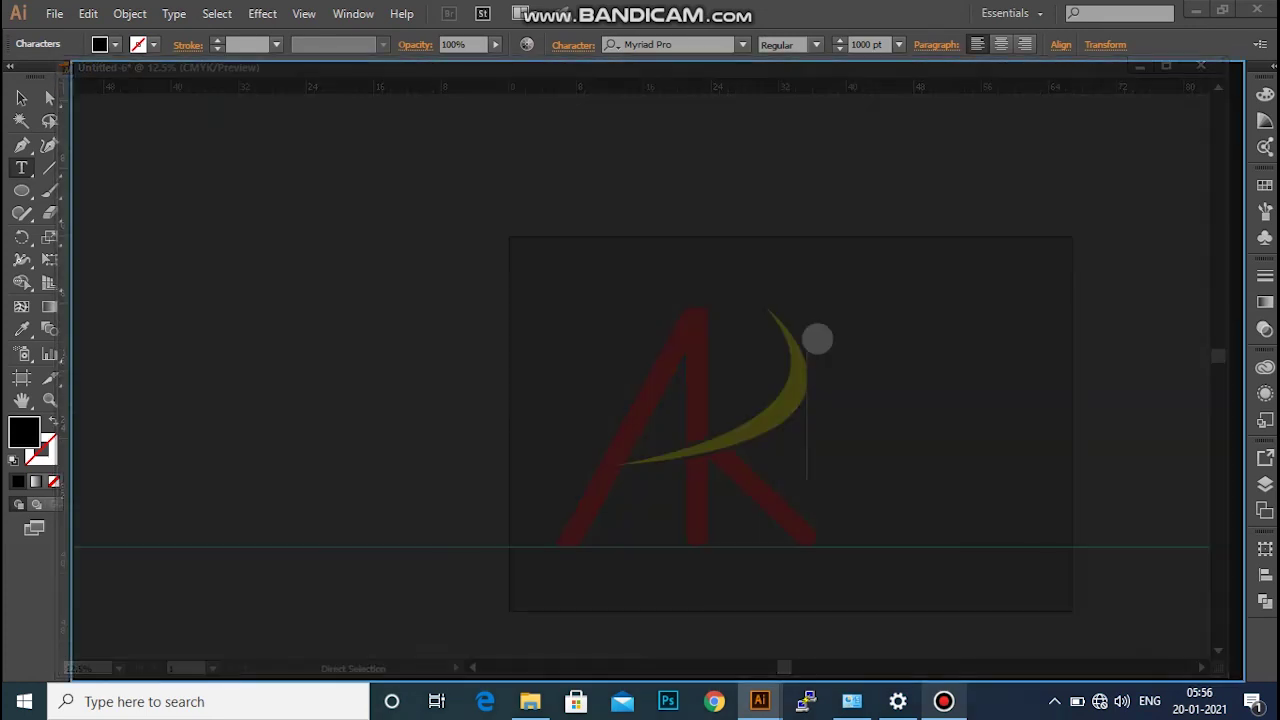
type("CLUB")
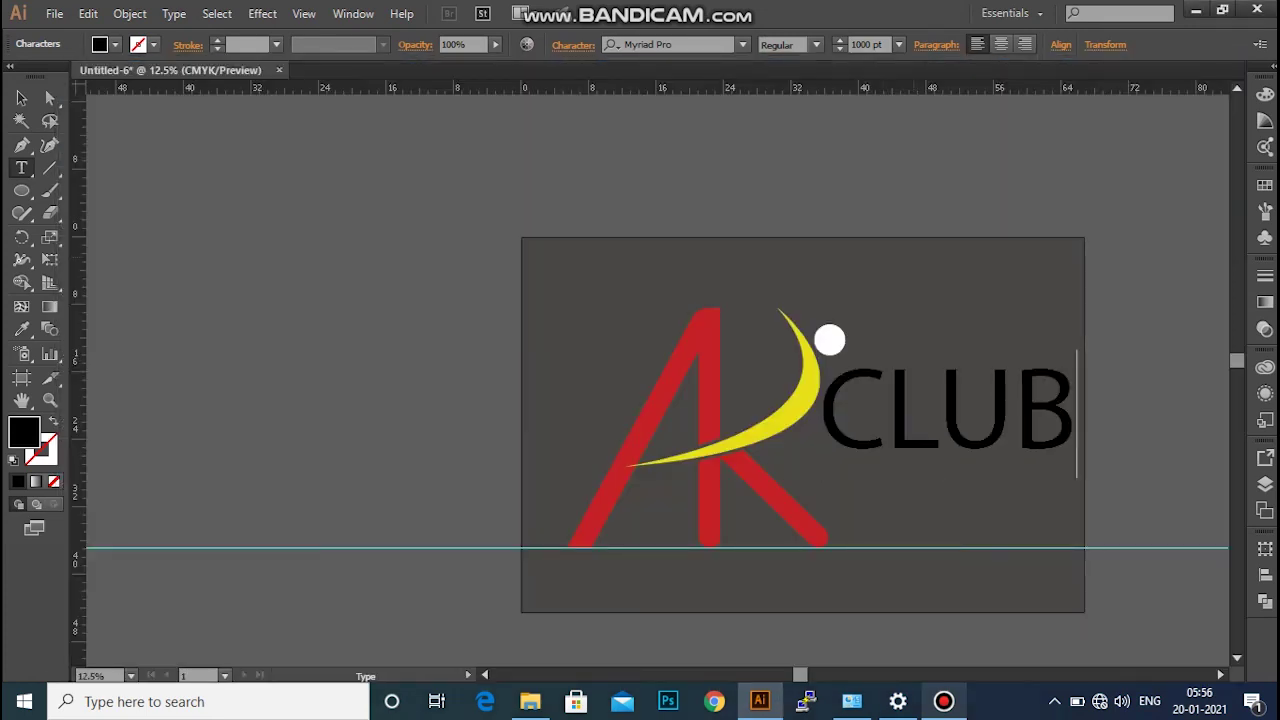
left_click_drag(888, 345, 884, 392)
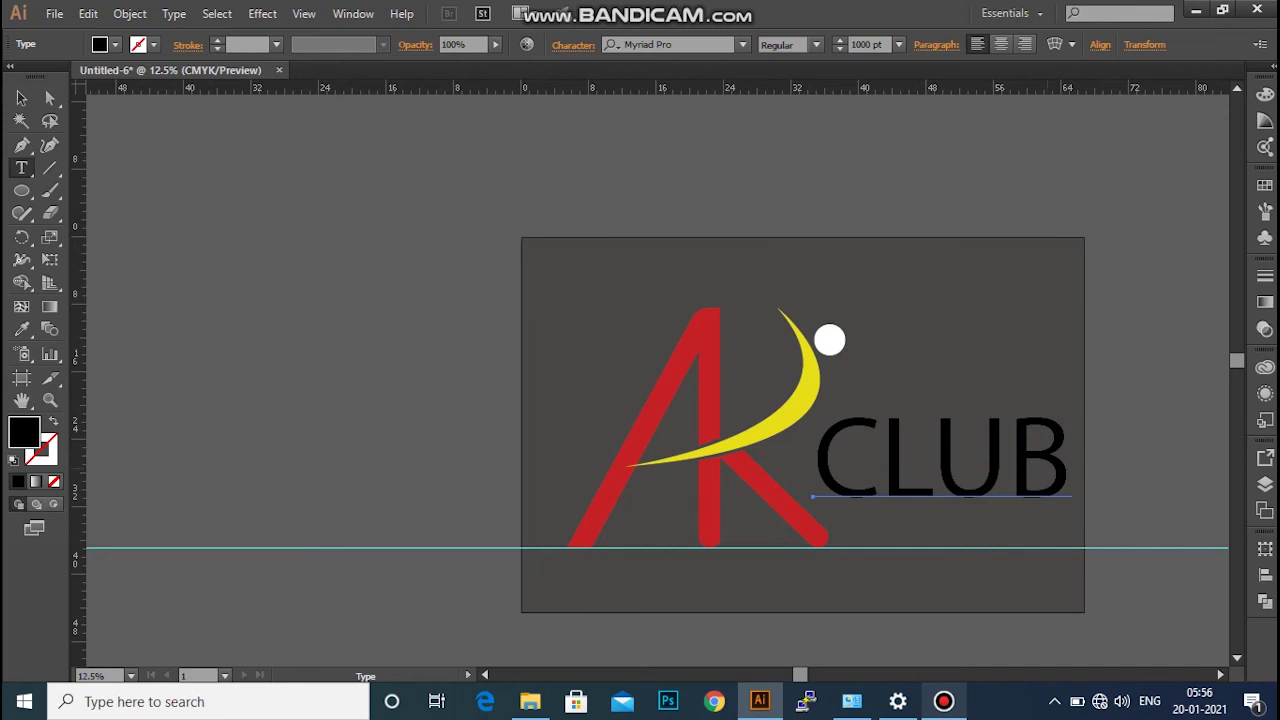
key("ctrl+a")
Set the CLUB text font to Arial Bold.
left_click(743, 44)
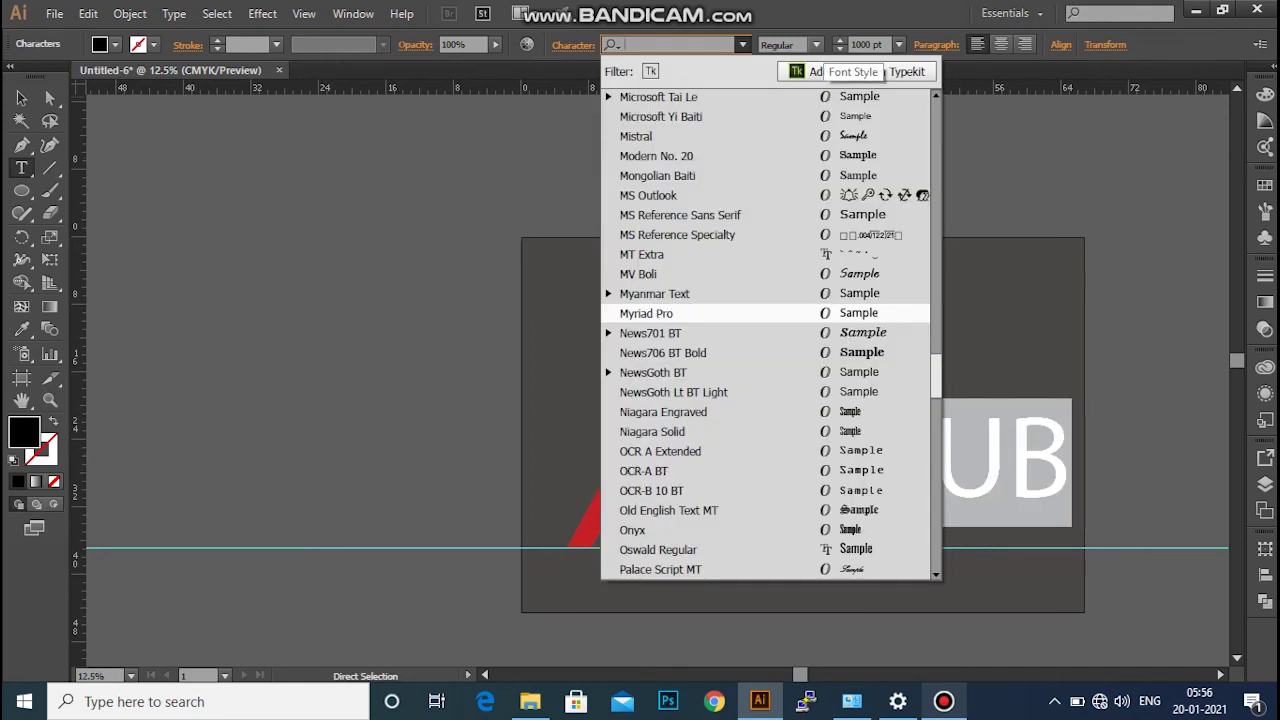
left_click(743, 44)
left_click(743, 44)
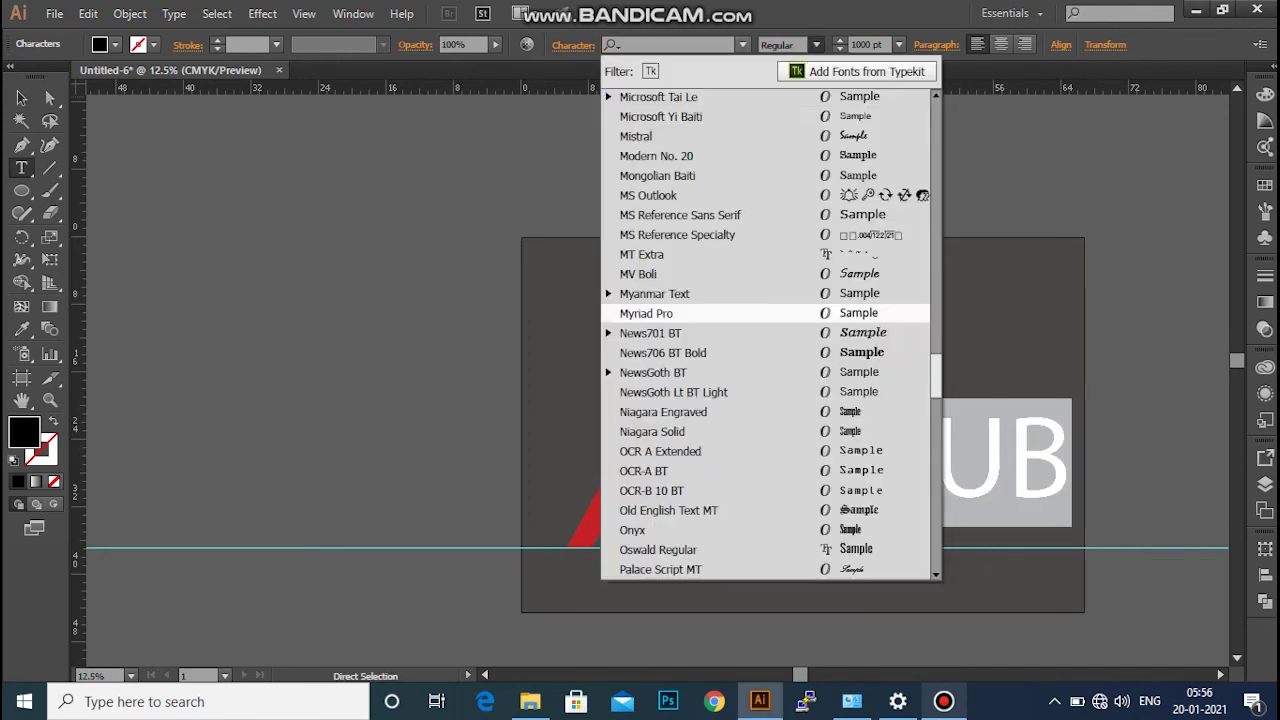
scroll(770, 330, "up", 10)
scroll(770, 330, "up", 5)
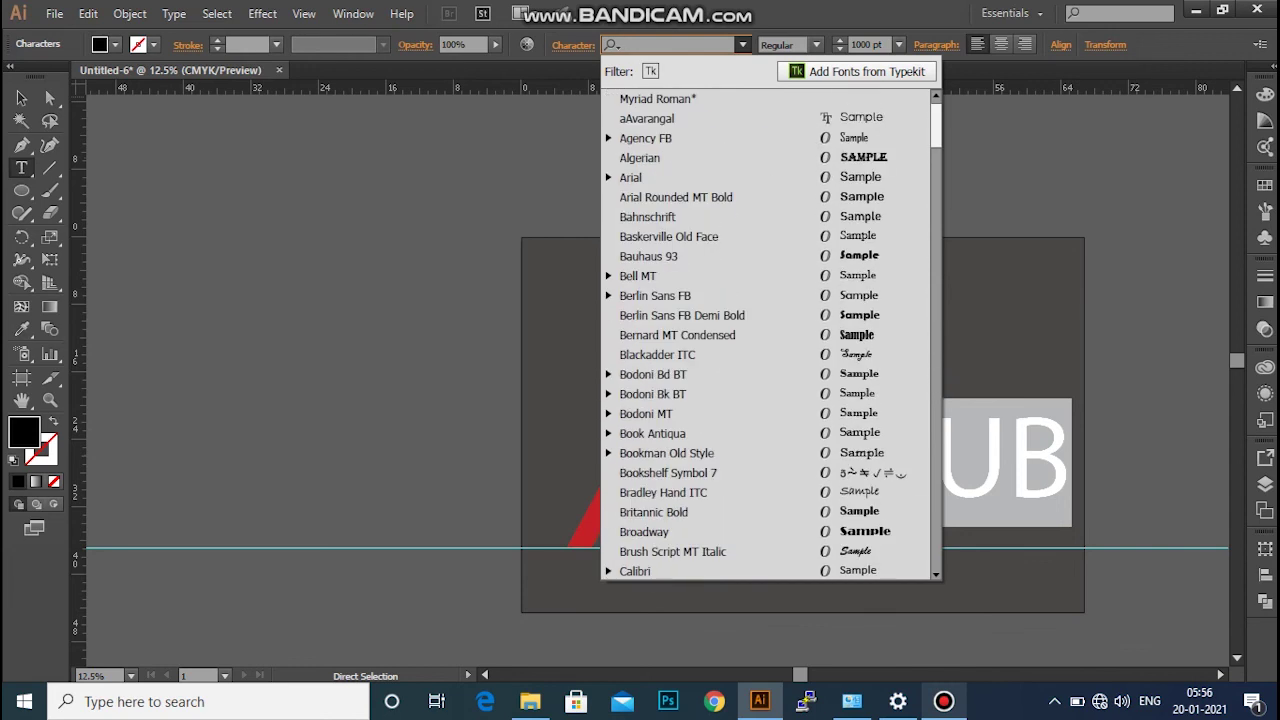
key("Down")
key("Down")
key("Down")
key("Down")
key("Return")
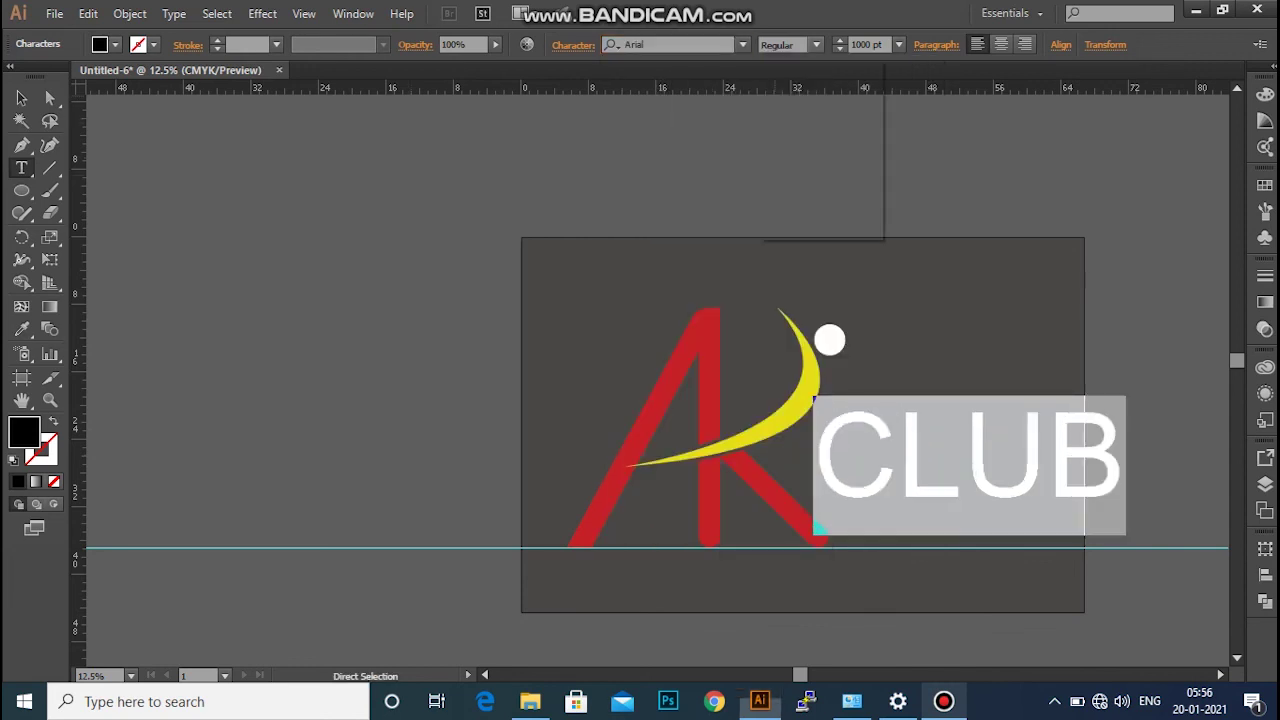
key("Down")
key("Down")
key("Down")
key("Return")
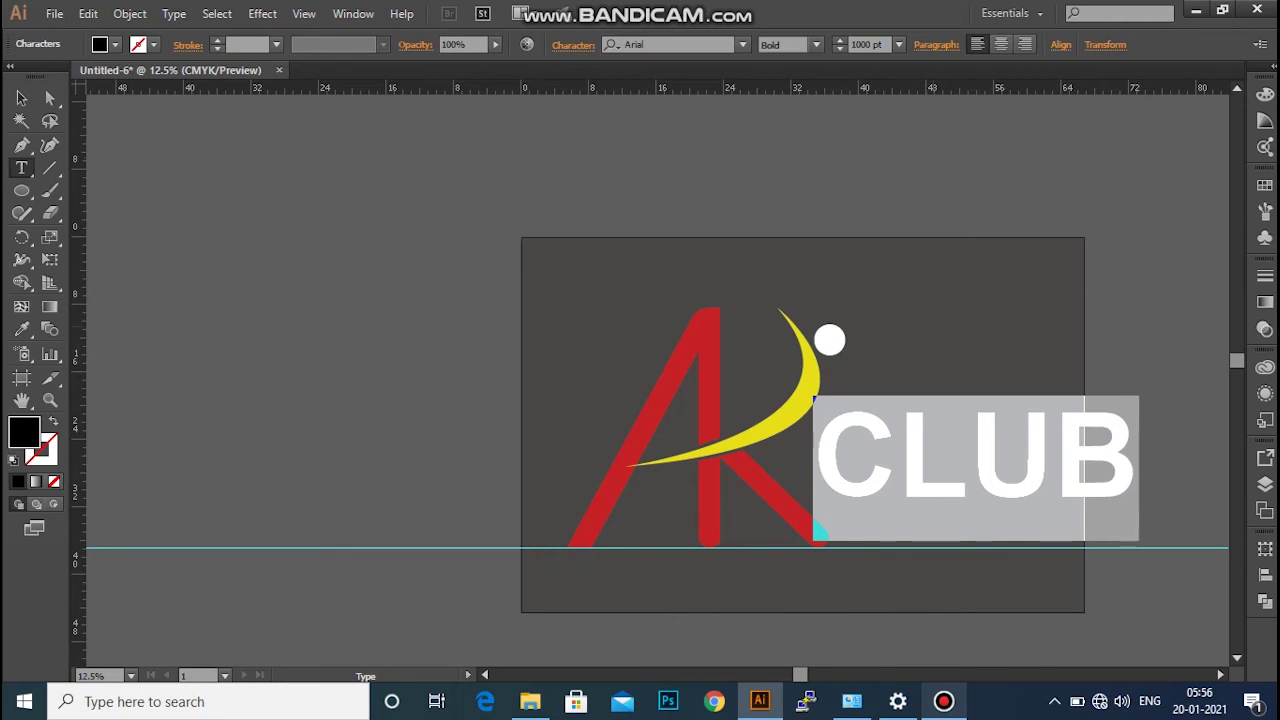
Size CLUB to 850 pt and shift it left against the K.
left_click(899, 44)
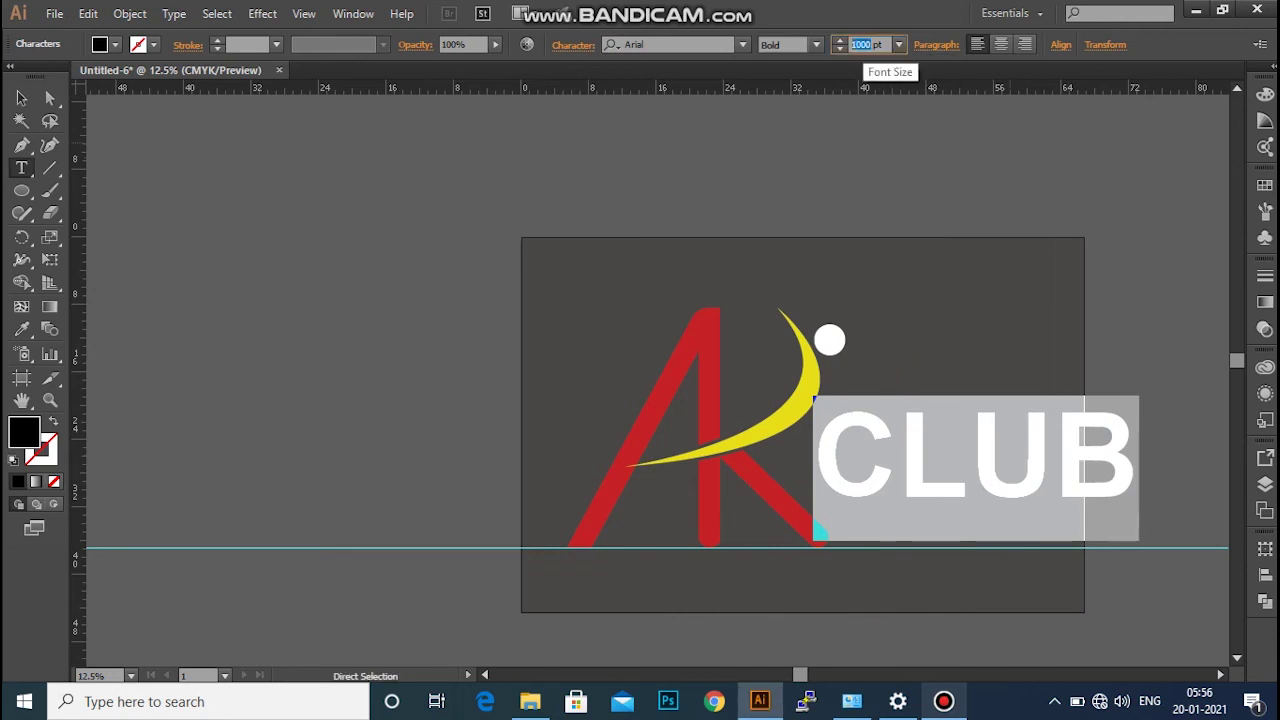
type("750")
key("Return")
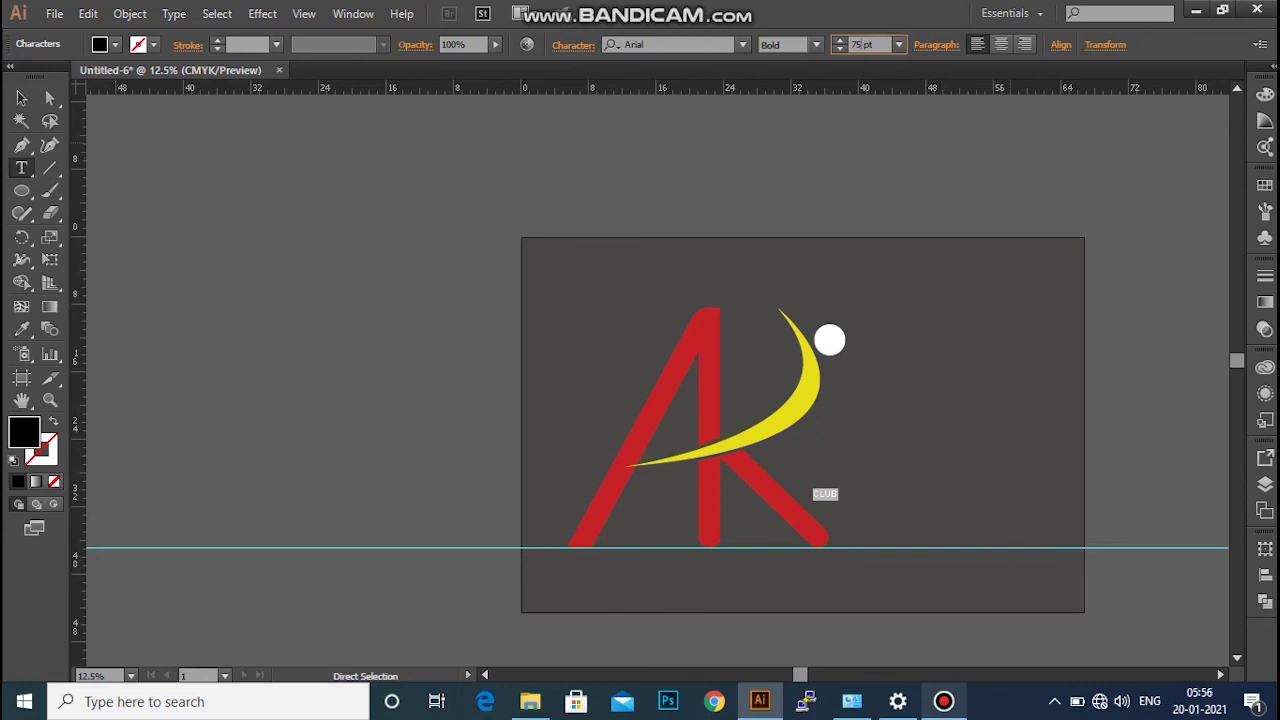
left_click(866, 44)
type("800")
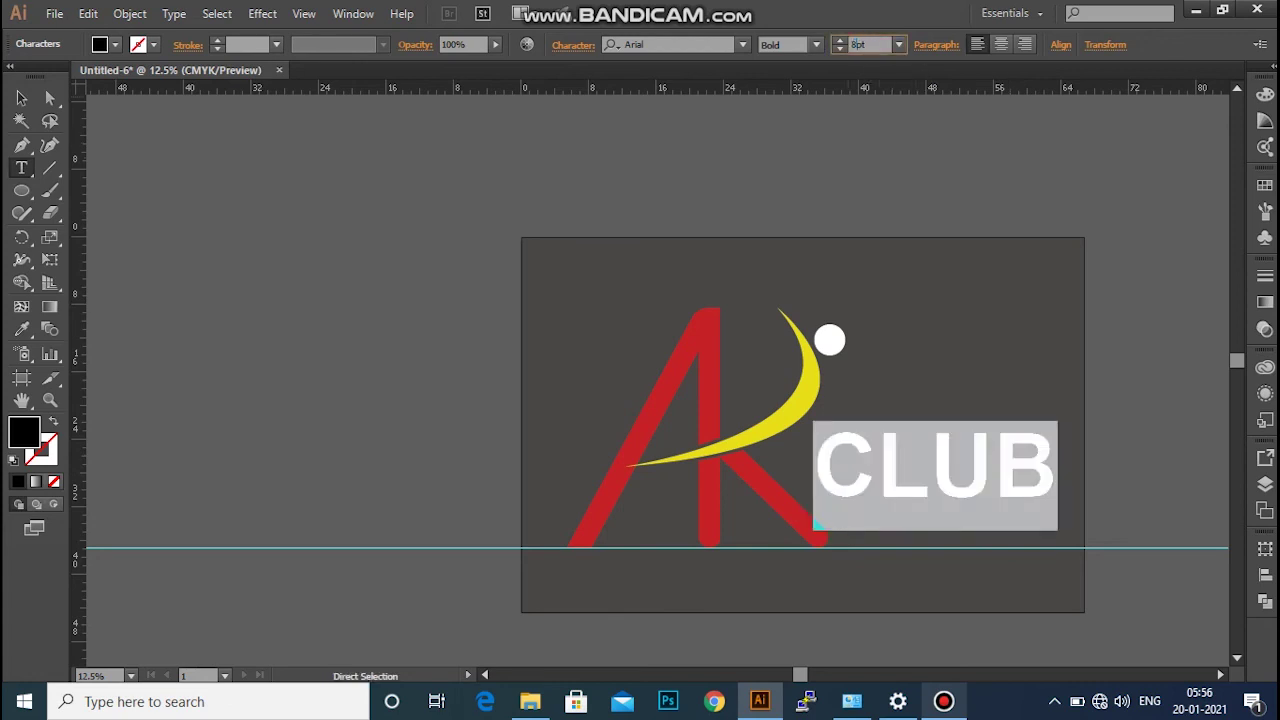
key("Return")
left_click(866, 44)
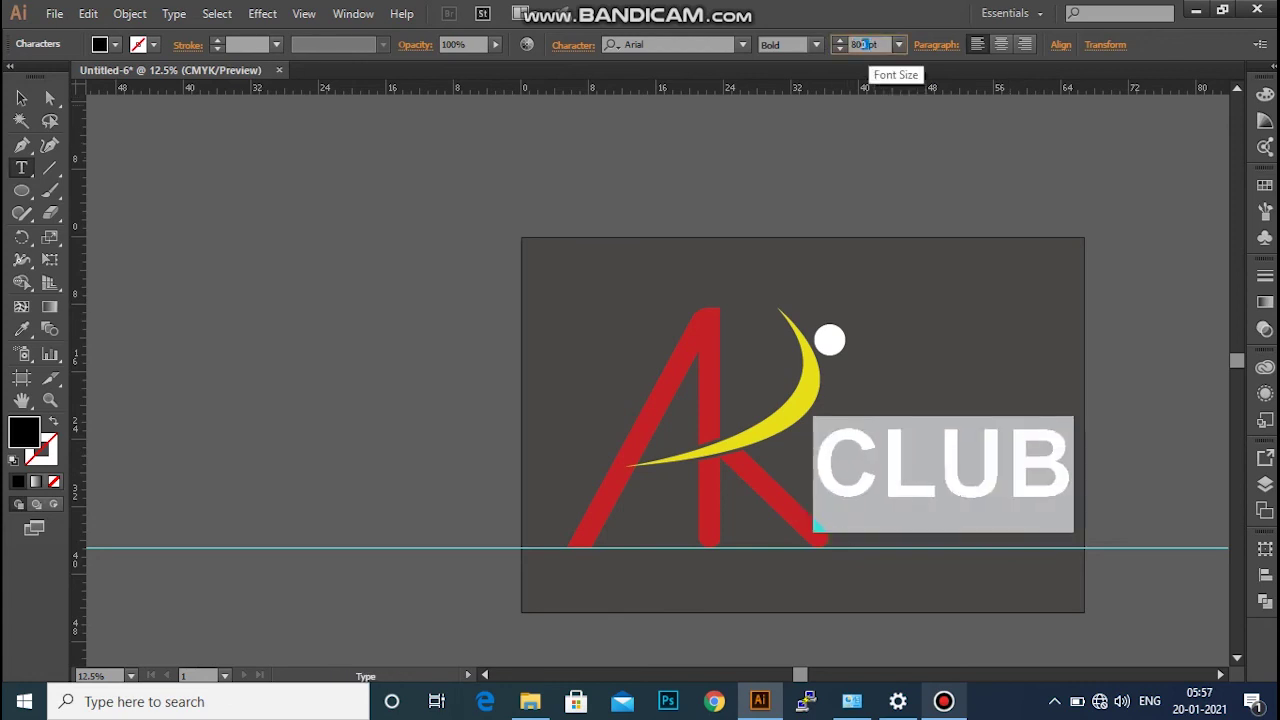
type("900")
key("Return")
left_click(866, 44)
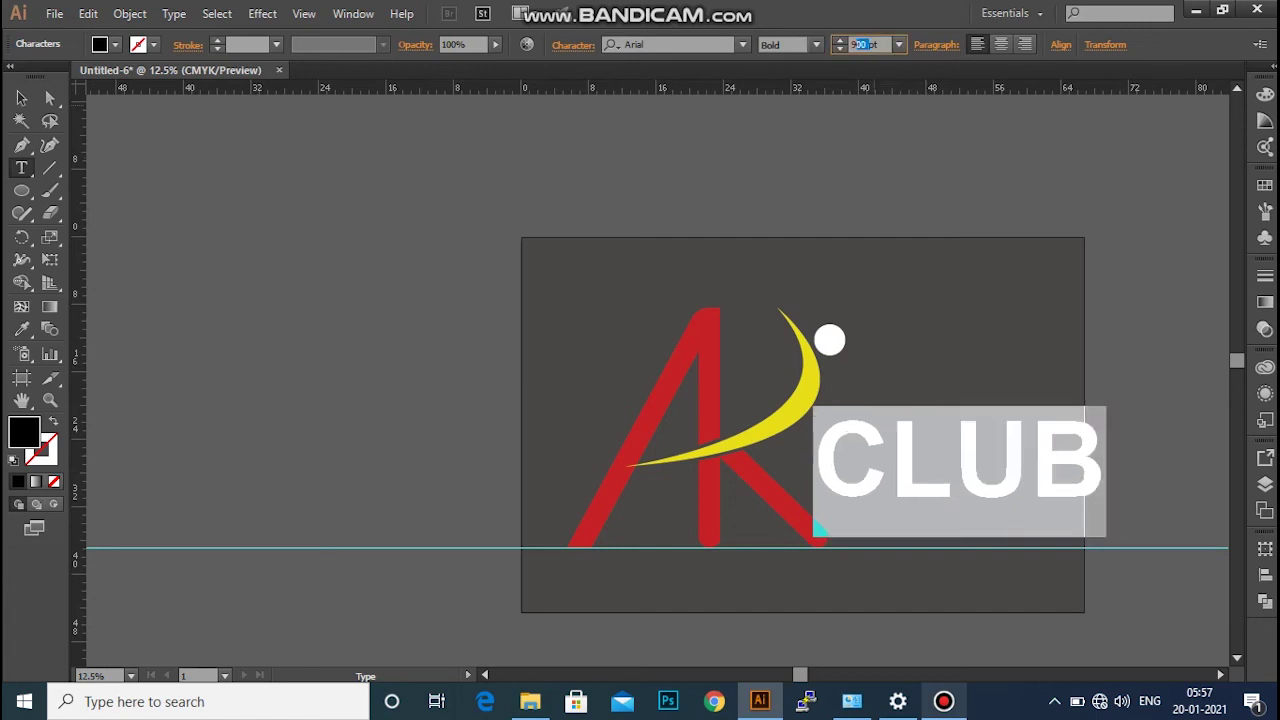
type("850pt")
key("Return")
left_click_drag(937, 474, 926, 479)
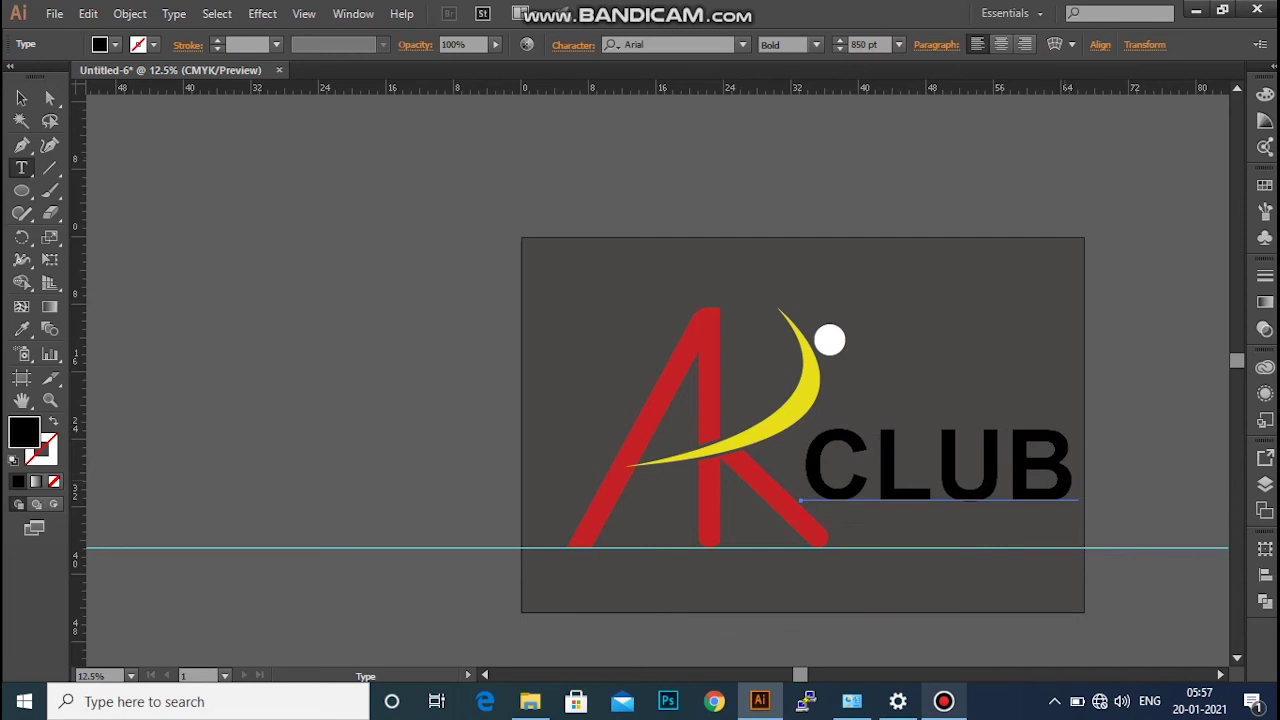
key("ctrl+a")
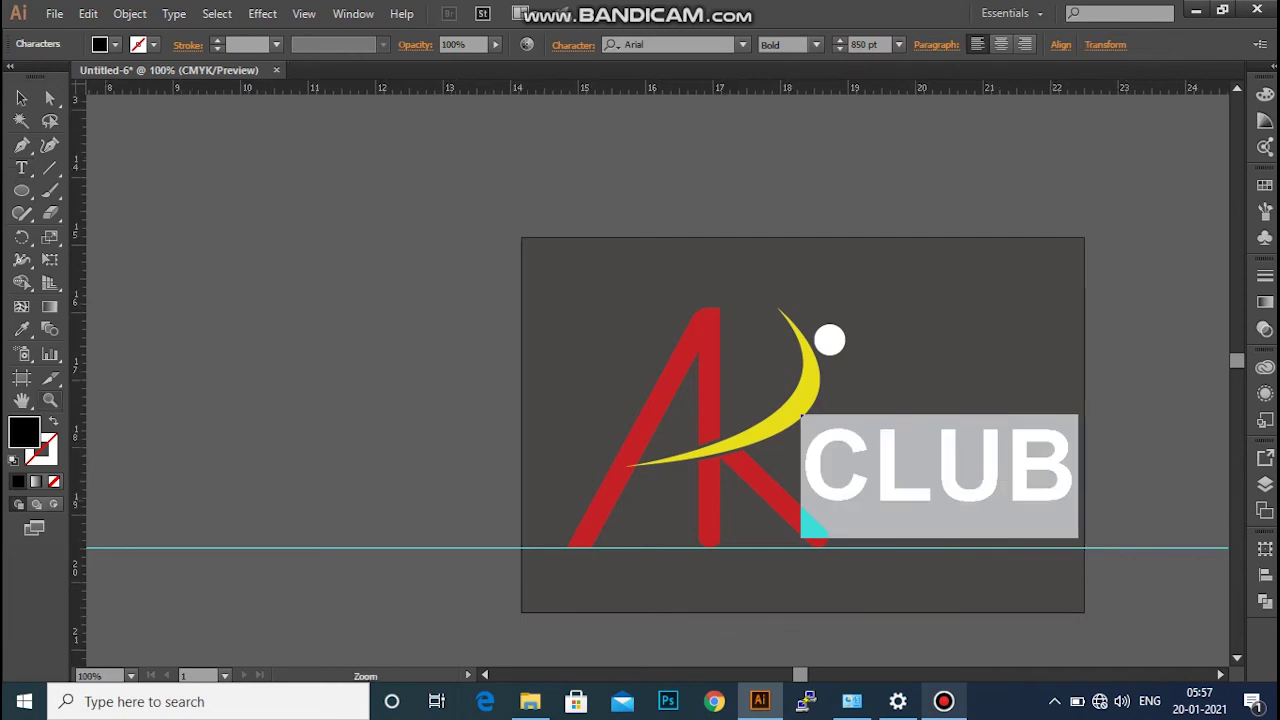
Reframe the artboard view and open the Color Picker for CLUB's fill.
key("ctrl+plus")
key("ctrl+plus")
key("ctrl+plus")
key("ctrl+minus")
key("ctrl+minus")
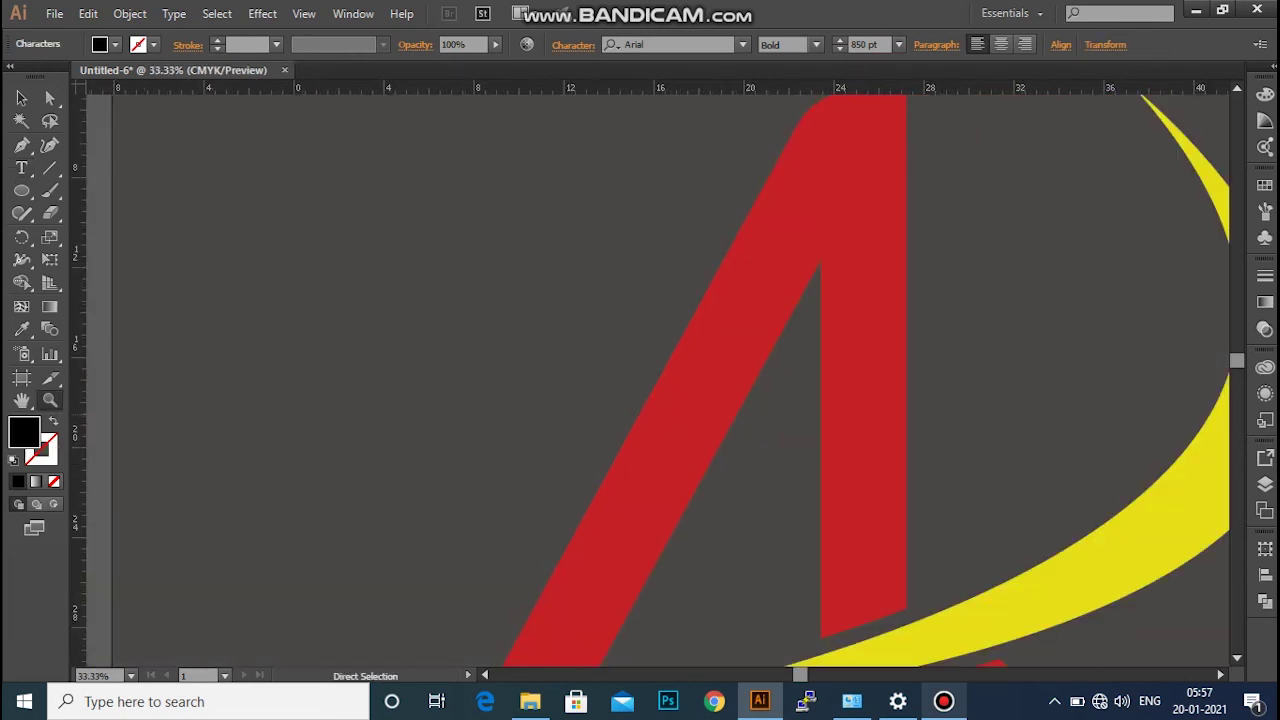
key("ctrl+minus")
key("ctrl+minus")
key("ctrl+minus")
key("ctrl+minus")
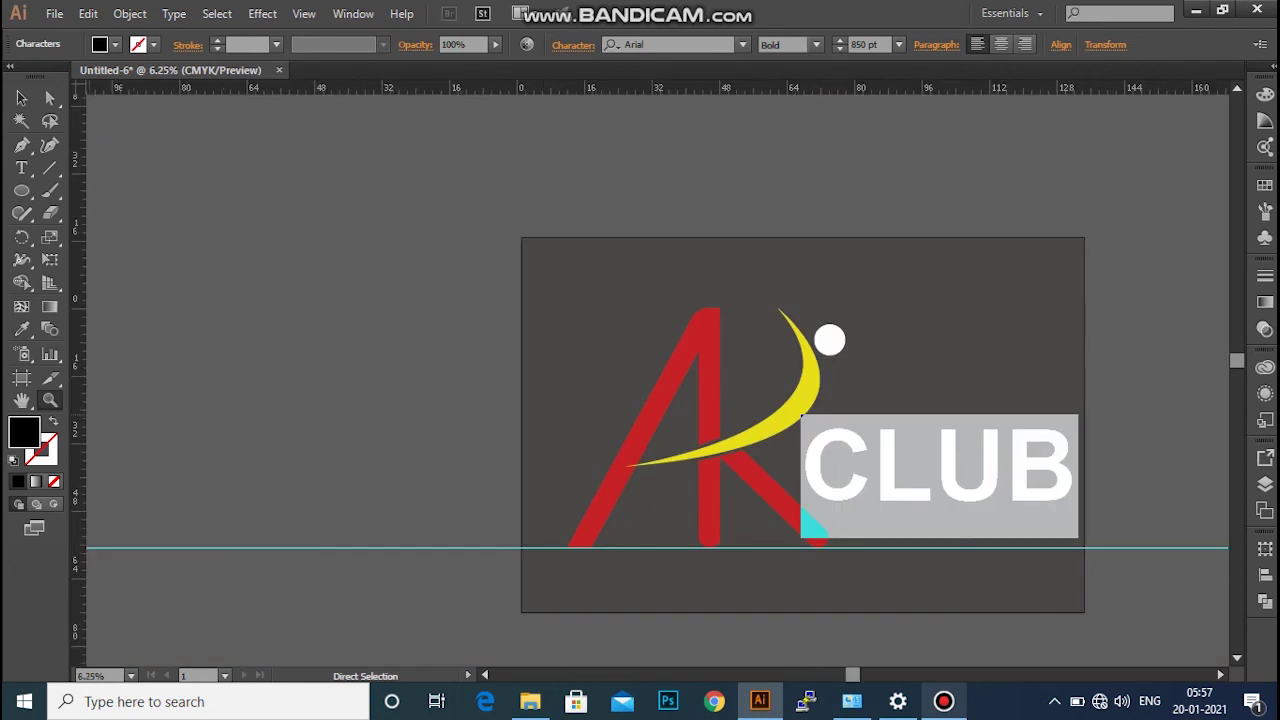
key("ctrl+plus")
key("ctrl+plus")
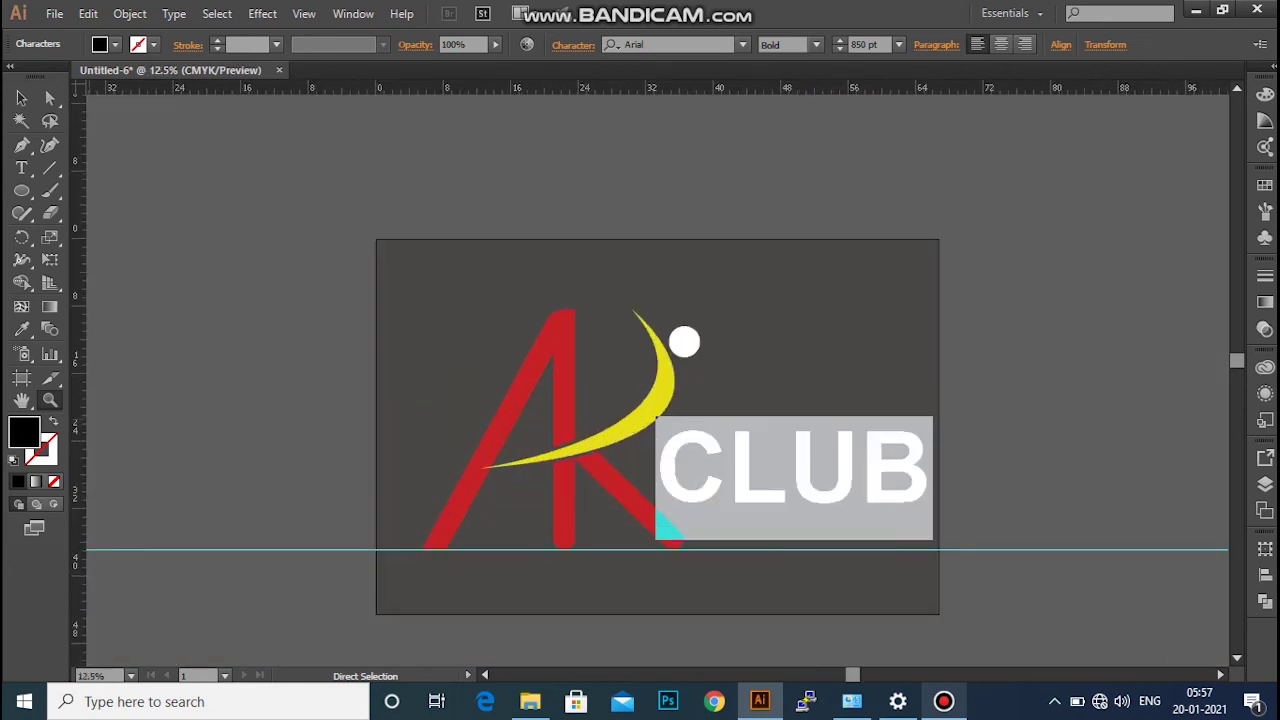
double_click(24, 431)
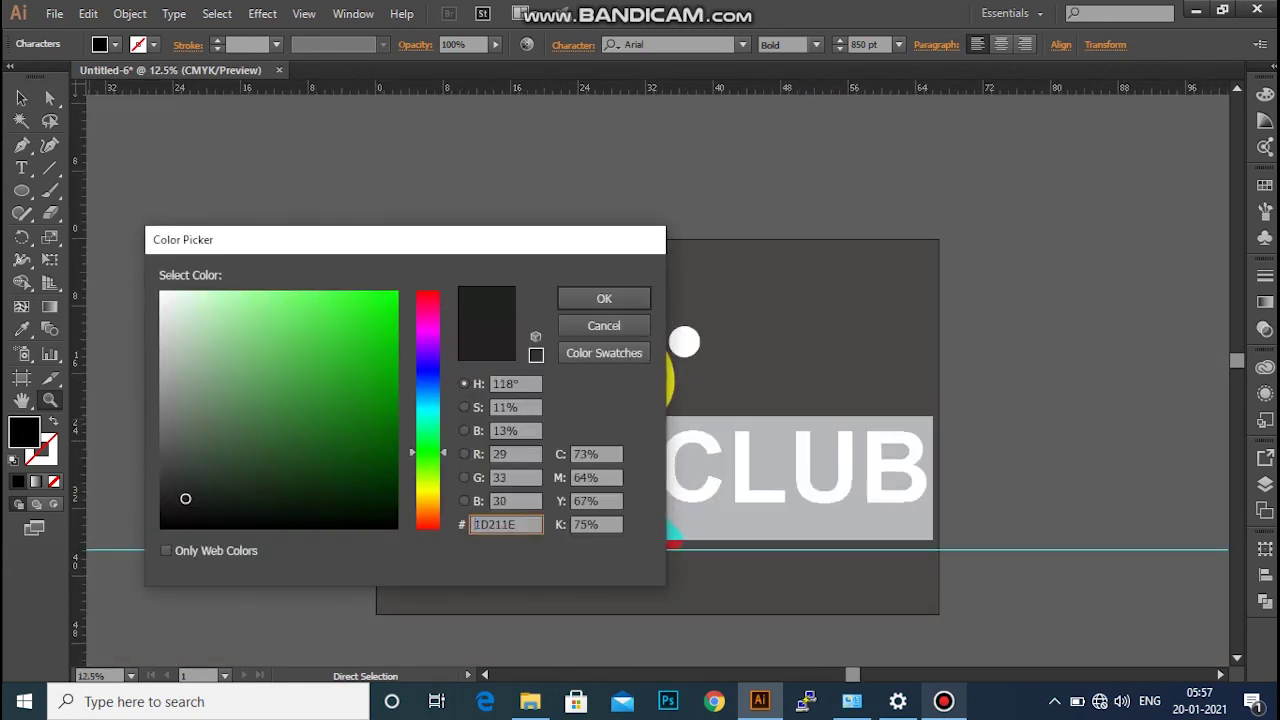